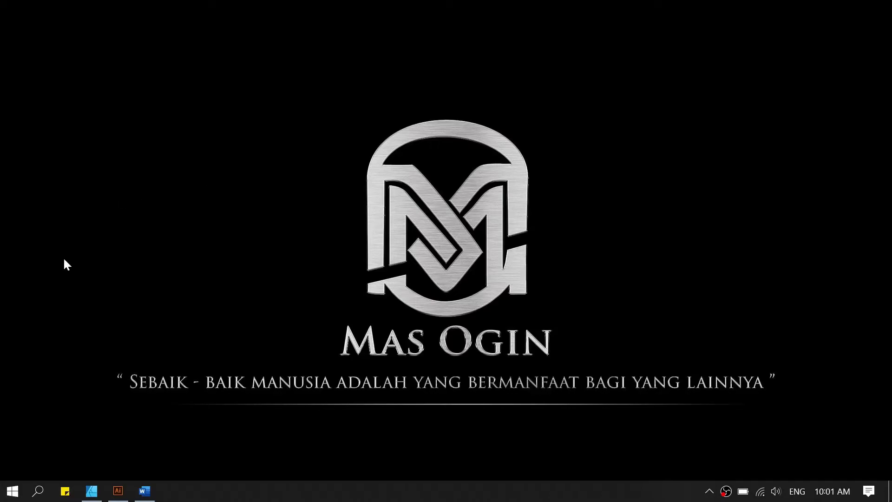
- Launch Affinity Designer from the taskbar and begin a new document
{"action": "left_click", "coordinate": [93, 494]}
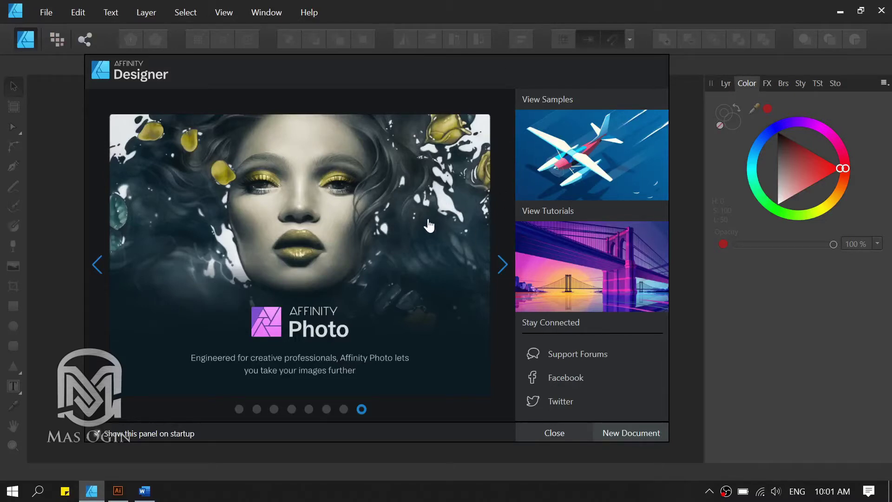
{"action": "left_click", "coordinate": [619, 435]}
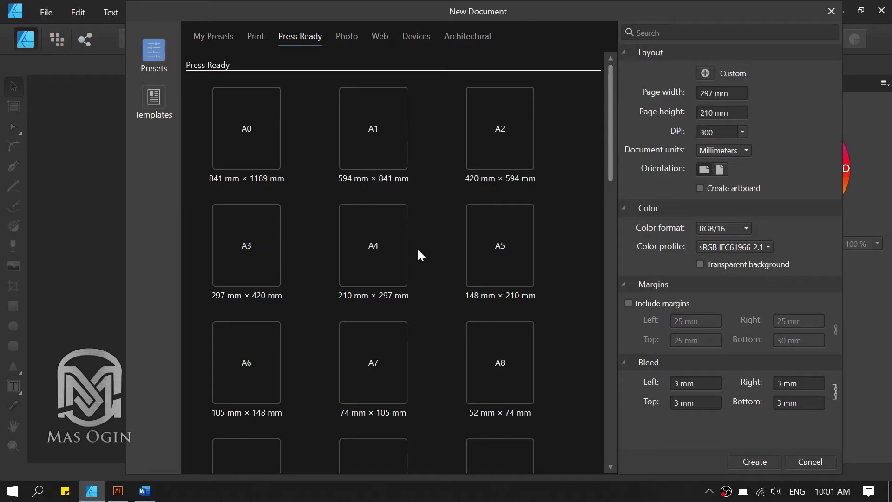
- Choose the A4 preset with landscape orientation, 297 × 210 mm
{"action": "left_click", "coordinate": [378, 250]}
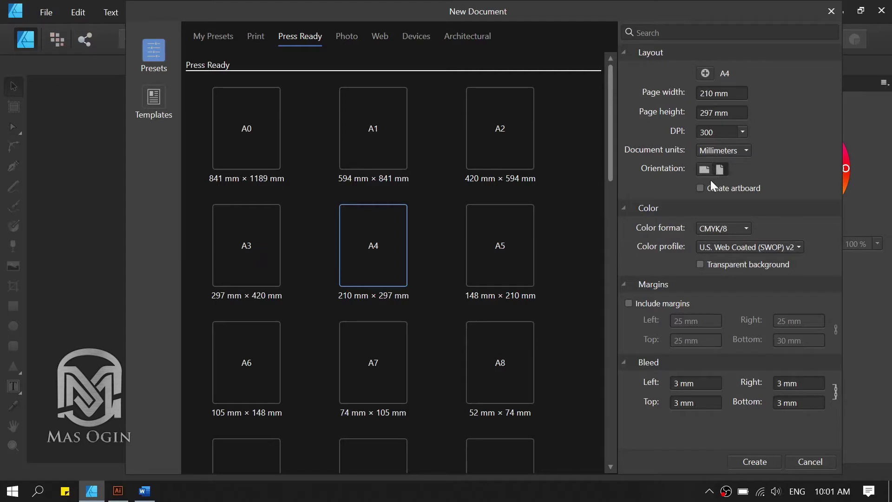
{"action": "left_click", "coordinate": [704, 169]}
{"action": "left_click", "coordinate": [720, 170]}
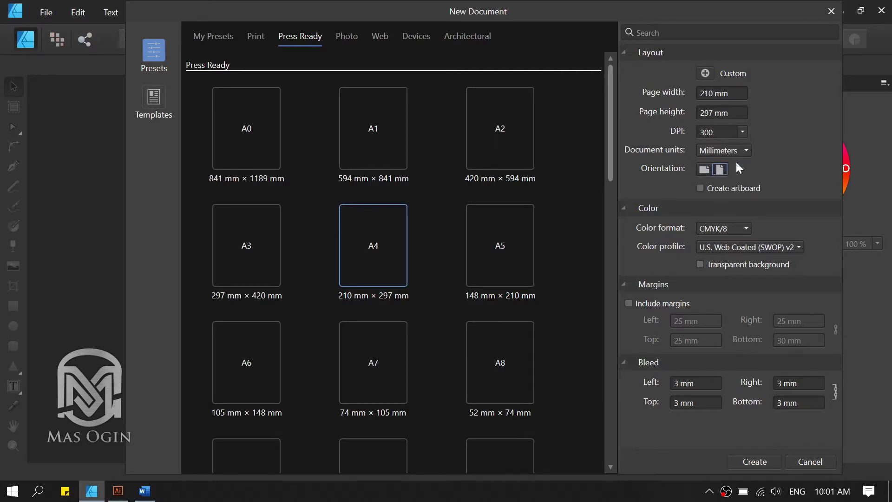
{"action": "left_click", "coordinate": [704, 171]}
- Set colour format RGB/16 with a transparent background and create the document
{"action": "left_click", "coordinate": [727, 227]}
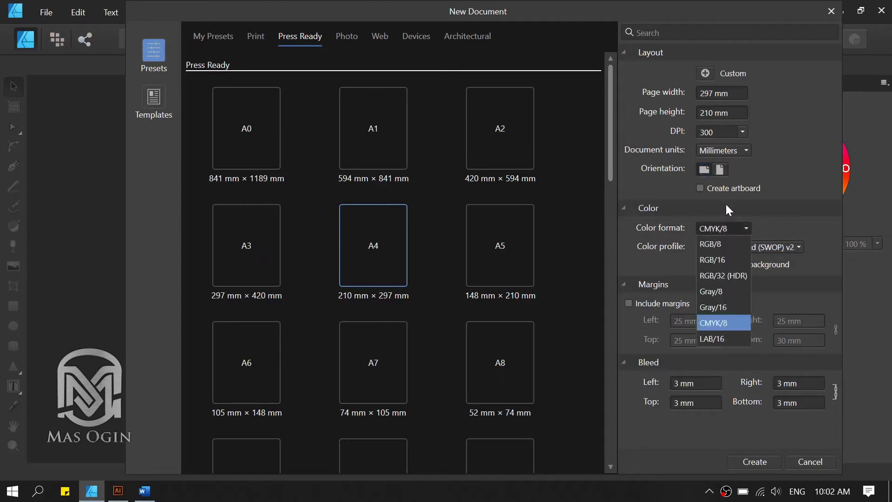
{"action": "left_click", "coordinate": [711, 260]}
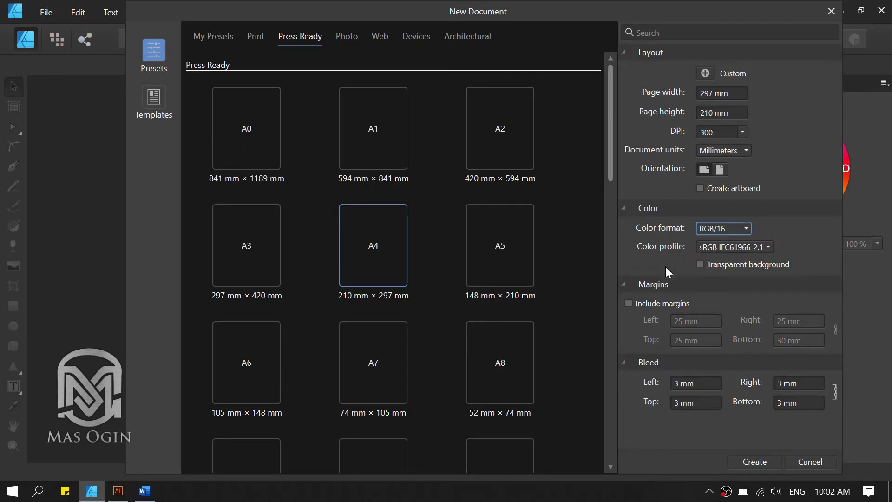
{"action": "left_click", "coordinate": [700, 265]}
{"action": "left_click", "coordinate": [754, 462]}
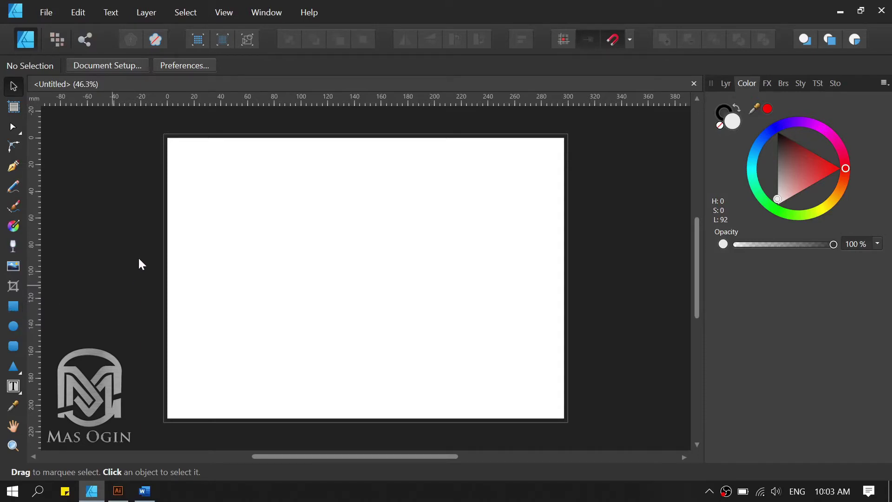
{"action": "left_click", "coordinate": [13, 307]}
{"action": "mouse_move", "coordinate": [275, 201]}
{"action": "left_mouse_down"}
{"action": "mouse_move", "coordinate": [481, 331]}
{"action": "mouse_move", "coordinate": [428, 335]}
{"action": "mouse_move", "coordinate": [481, 350]}
{"action": "left_mouse_up"}
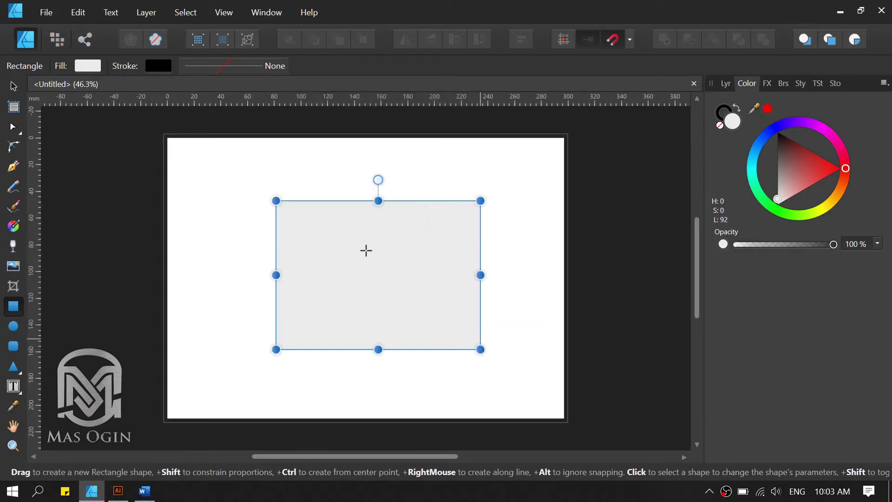
{"action": "key", "text": "v"}
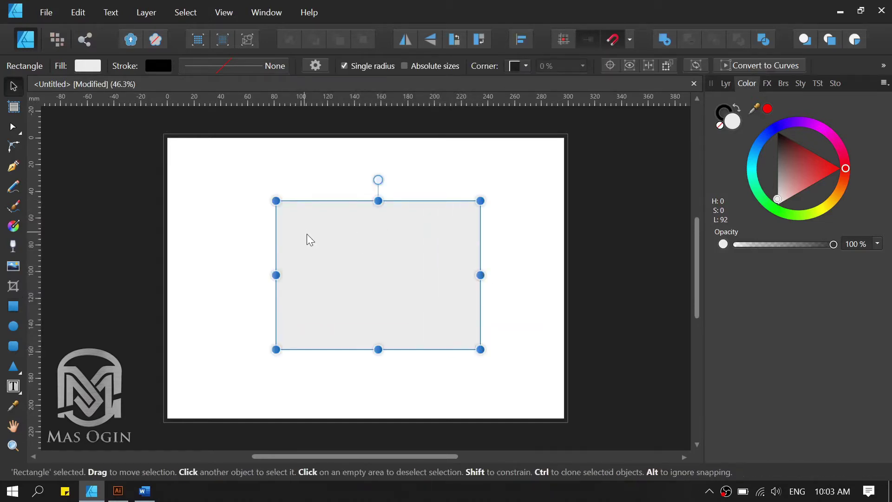
{"action": "key", "text": "Delete"}
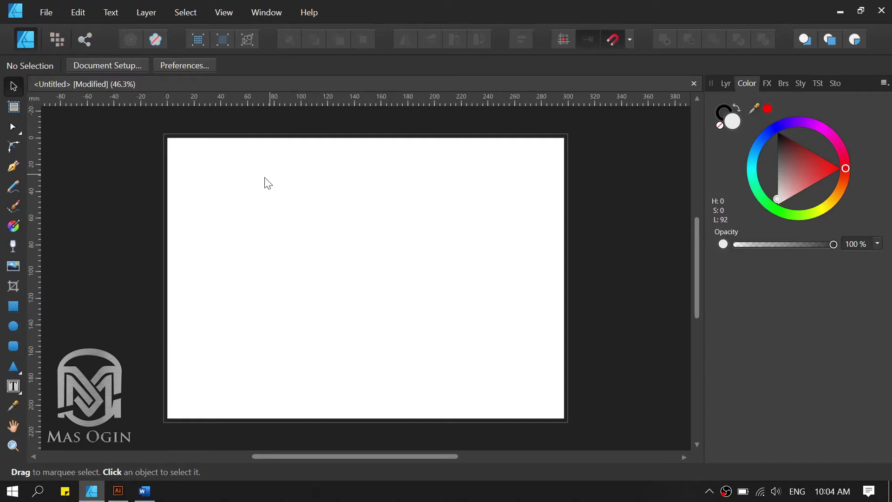
{"action": "key", "text": "e"}
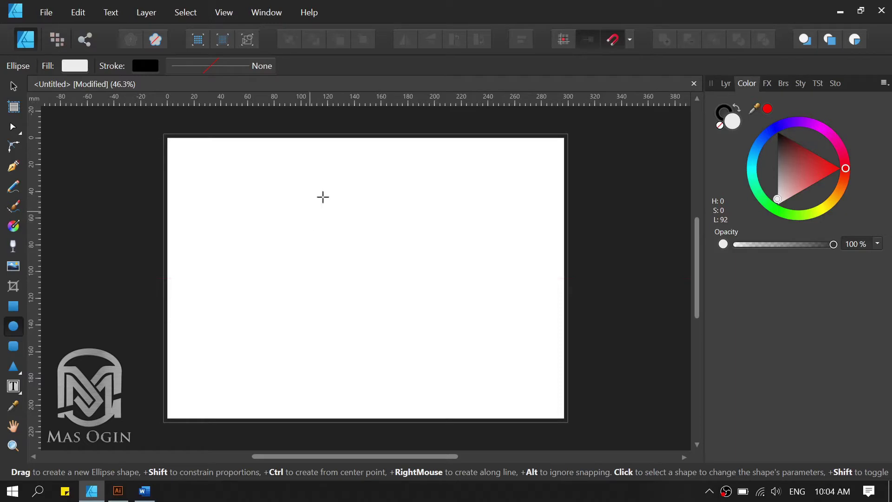
{"action": "left_click_drag", "start_coordinate": [285, 185], "coordinate": [379, 291]}
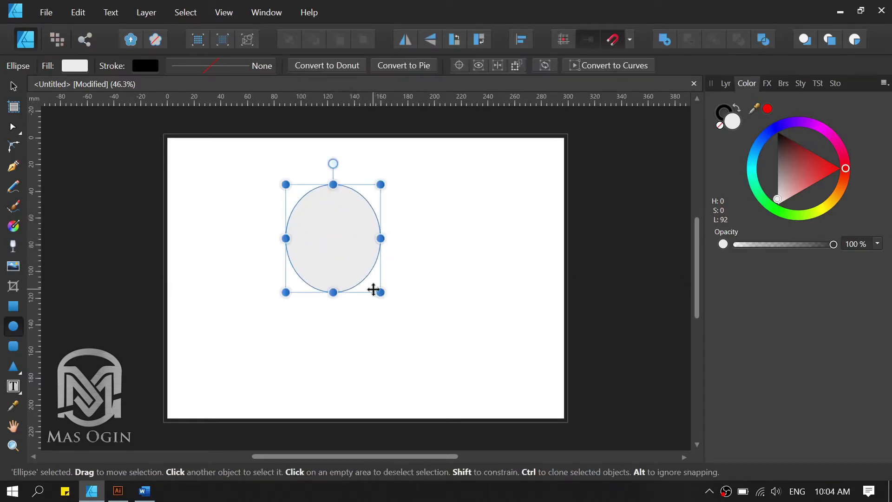
{"action": "key", "text": "ctrl+z"}
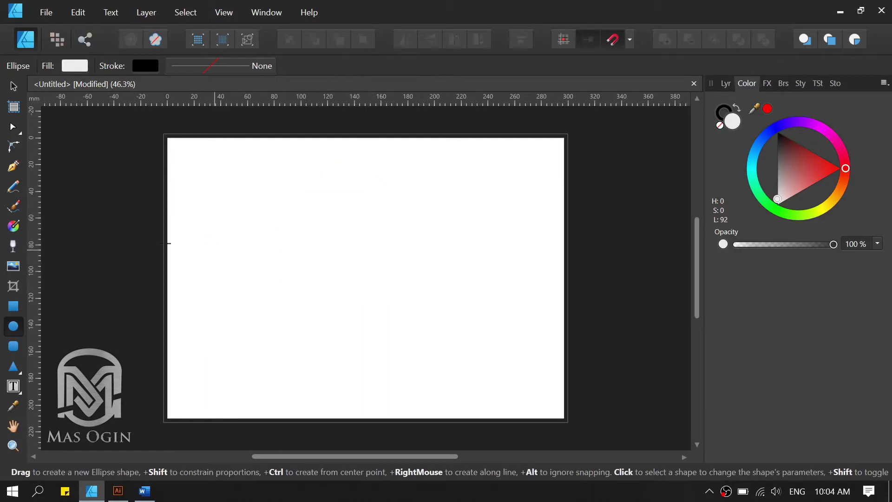
{"action": "left_click", "coordinate": [13, 307]}
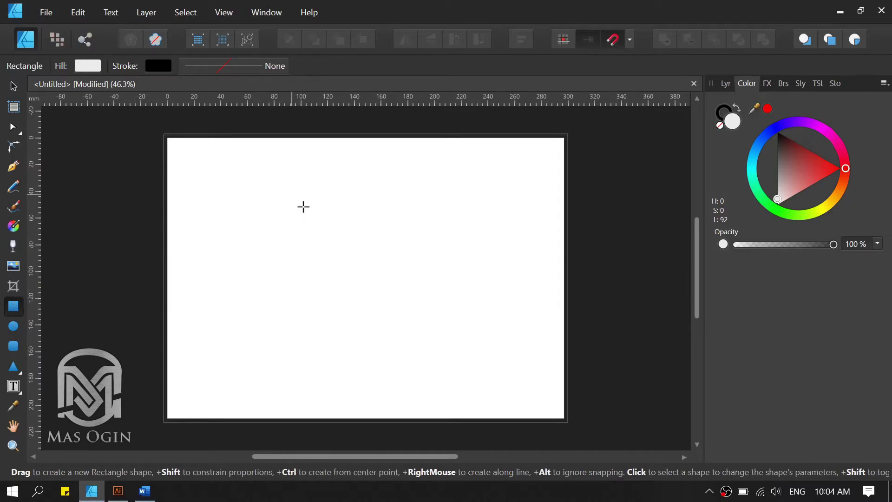
- Draw a rectangle about 123 × 109 mm and move it toward the page centre
{"action": "mouse_move", "coordinate": [291, 195]}
{"action": "left_mouse_down"}
{"action": "mouse_move", "coordinate": [492, 354]}
{"action": "mouse_move", "coordinate": [461, 279]}
{"action": "mouse_move", "coordinate": [316, 295]}
{"action": "mouse_move", "coordinate": [364, 375]}
{"action": "mouse_move", "coordinate": [432, 288]}
{"action": "mouse_move", "coordinate": [470, 315]}
{"action": "mouse_move", "coordinate": [433, 351]}
{"action": "mouse_move", "coordinate": [454, 342]}
{"action": "mouse_move", "coordinate": [434, 306]}
{"action": "left_mouse_up"}
{"action": "key", "text": "v"}
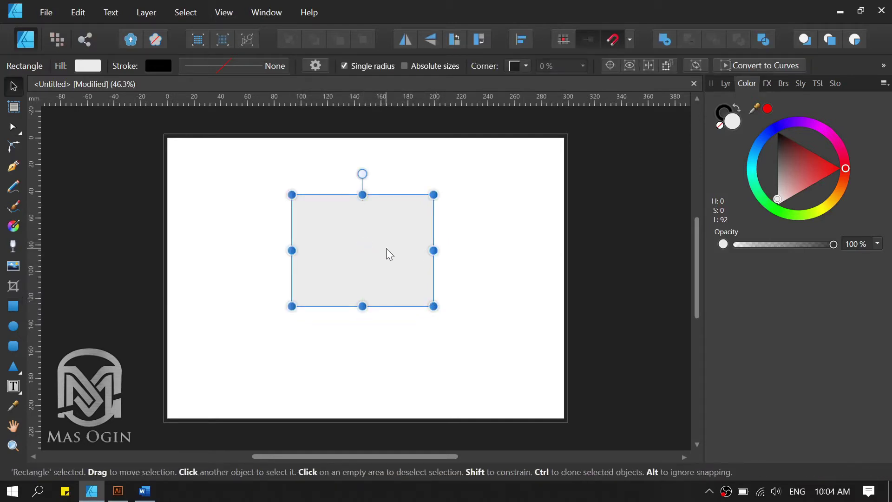
{"action": "left_click_drag", "start_coordinate": [386, 250], "coordinate": [392, 276]}
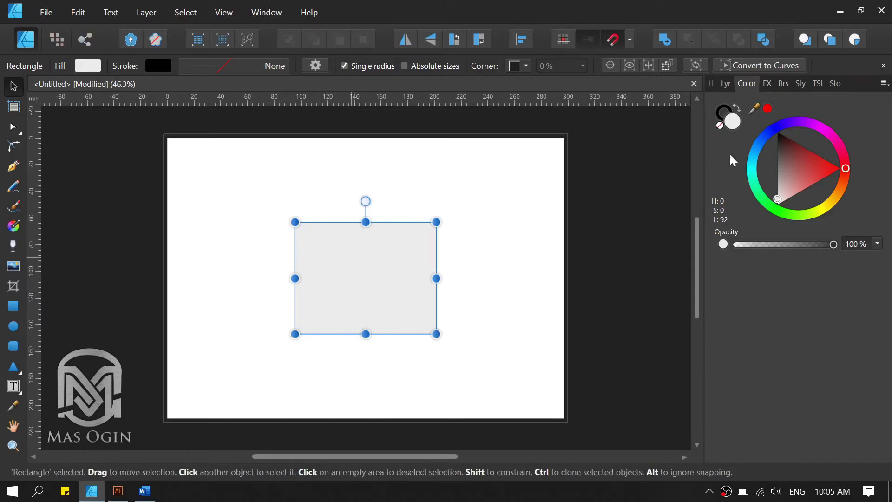
- Make the rectangle's fill sky blue (H 205, S 91, L 53)
{"action": "left_click", "coordinate": [826, 169]}
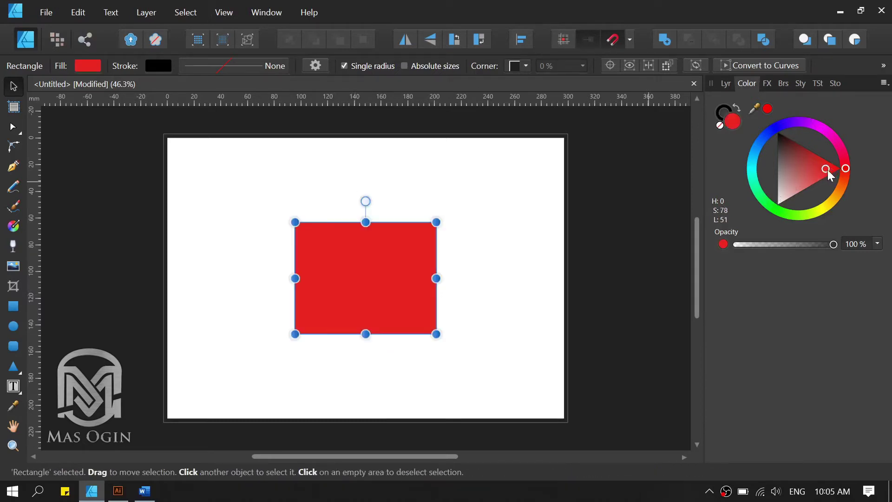
{"action": "left_click", "coordinate": [780, 136]}
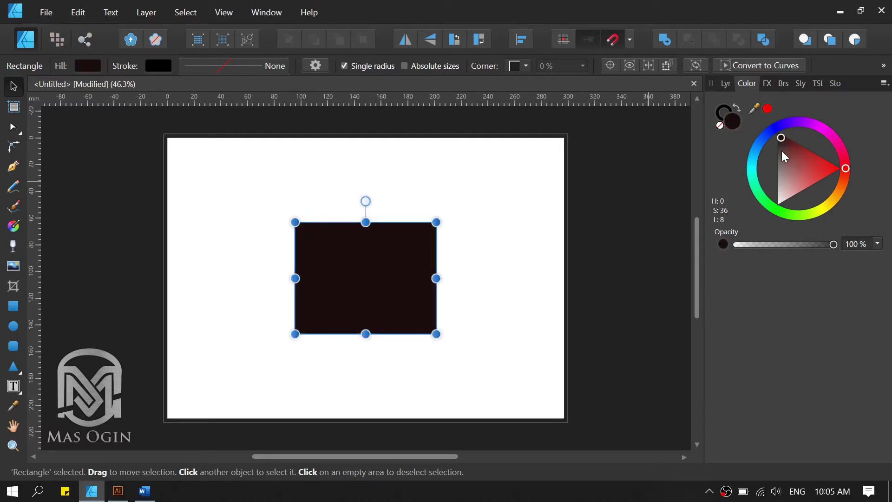
{"action": "left_click_drag", "start_coordinate": [846, 169], "coordinate": [767, 134]}
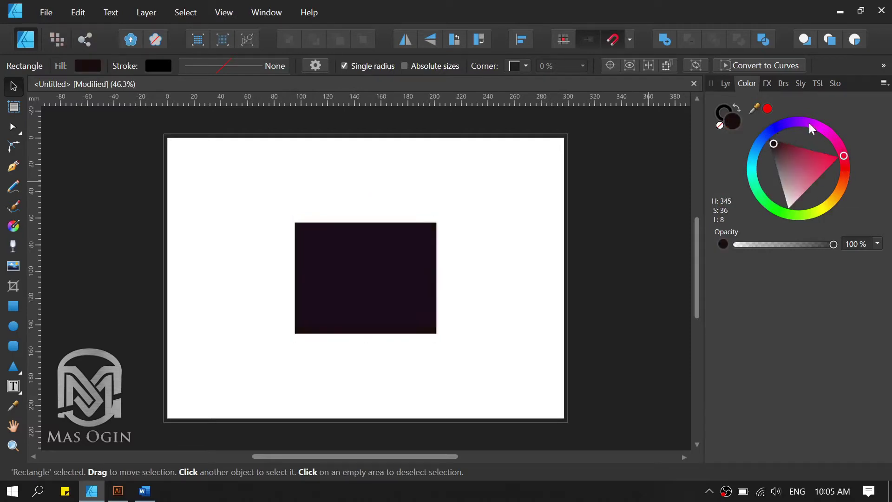
{"action": "left_click", "coordinate": [779, 143]}
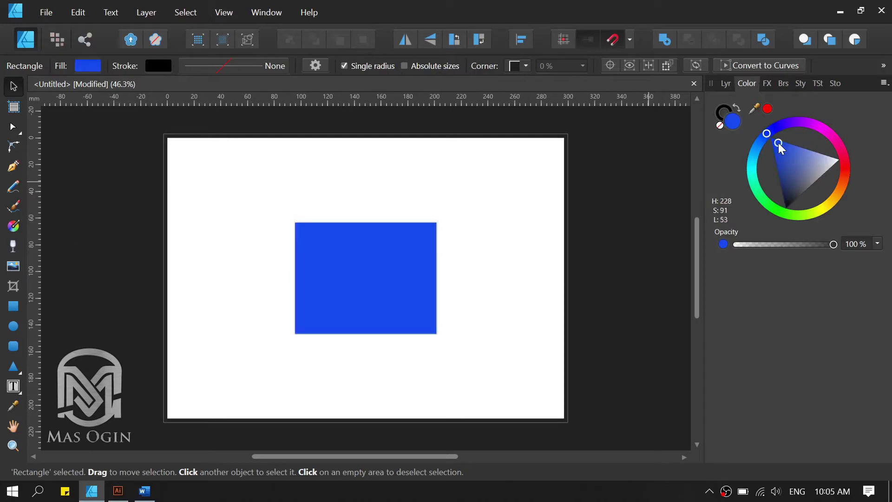
{"action": "left_click_drag", "start_coordinate": [770, 135], "coordinate": [757, 148]}
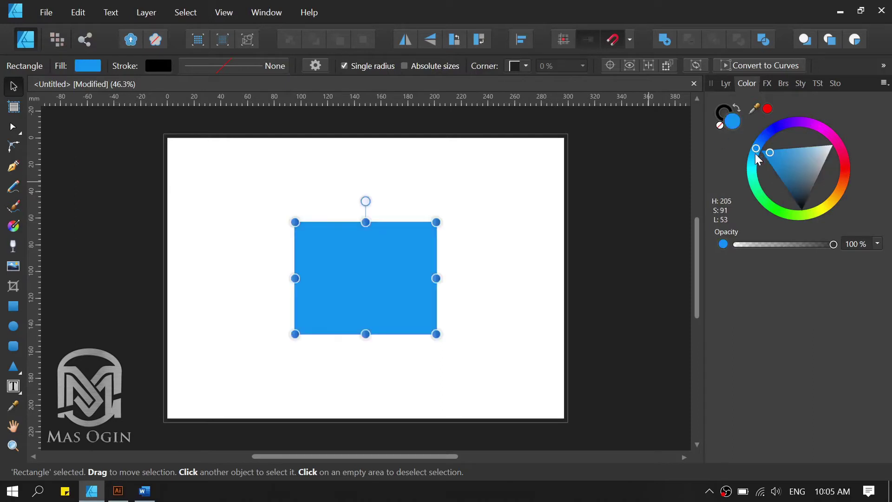
{"action": "left_click", "coordinate": [720, 113]}
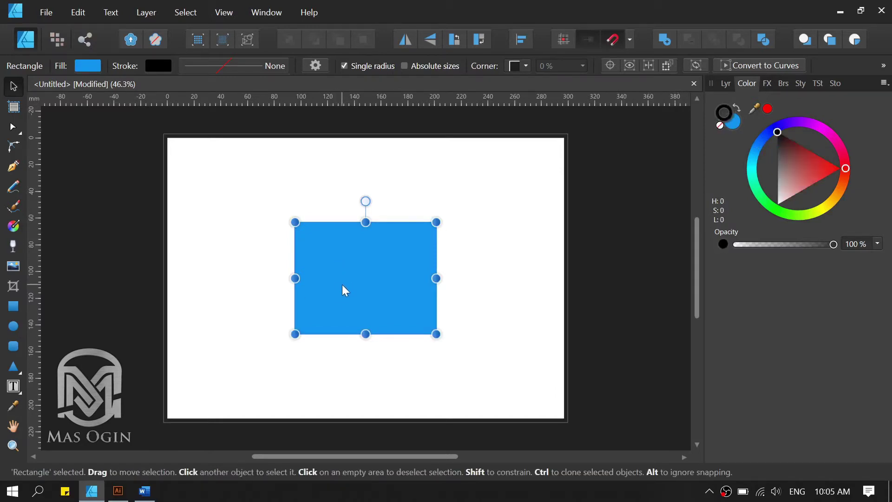
- Set the rectangle's stroke to black with a 0.2 pt width
{"action": "scroll", "coordinate": [342, 284], "scroll_direction": "up", "scroll_amount": 1}
{"action": "scroll", "coordinate": [353, 246], "scroll_direction": "up", "scroll_amount": 1}
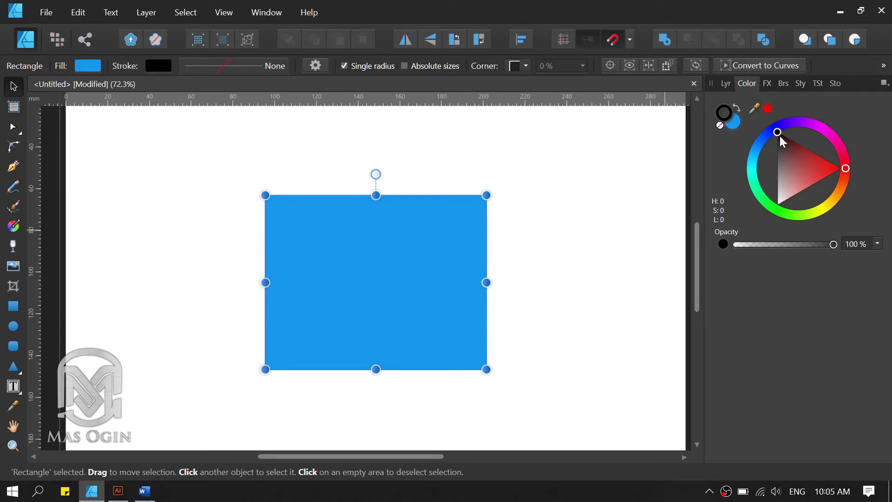
{"action": "left_click_drag", "start_coordinate": [780, 138], "coordinate": [777, 132]}
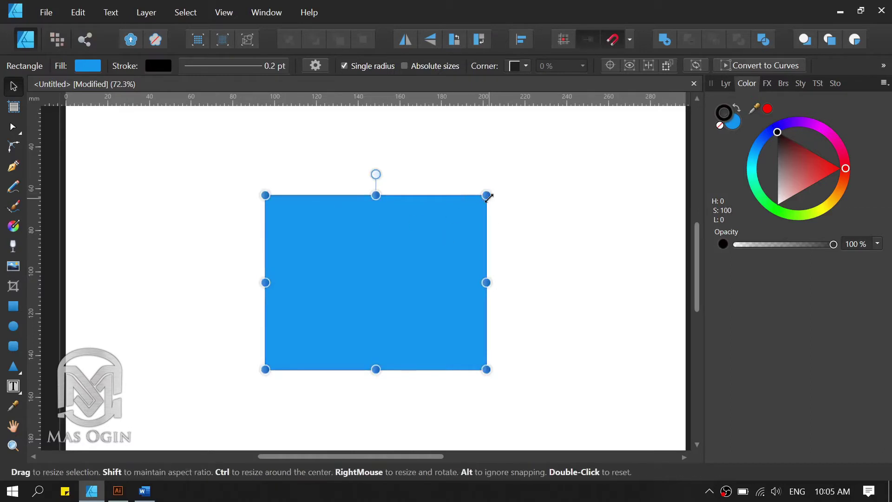
{"action": "scroll", "coordinate": [441, 199], "scroll_direction": "up", "scroll_amount": 1}
{"action": "scroll", "coordinate": [432, 237], "scroll_direction": "up", "scroll_amount": 3}
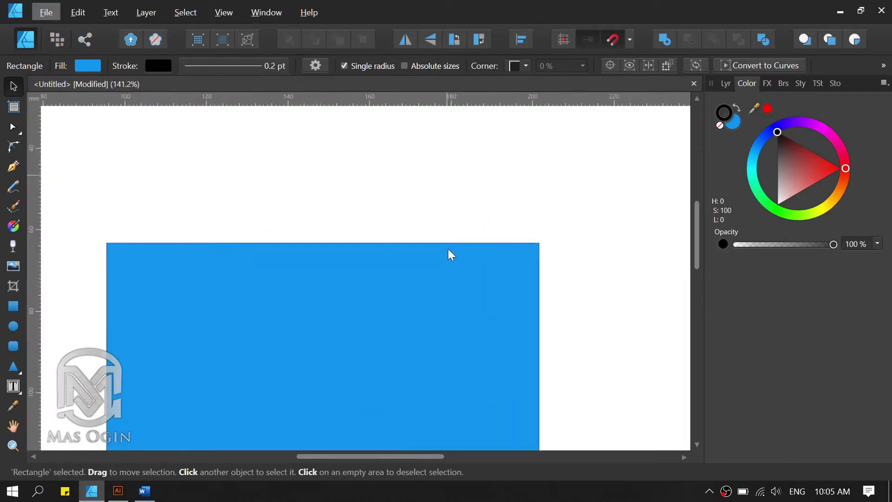
{"action": "scroll", "coordinate": [462, 250], "scroll_direction": "down", "scroll_amount": 1}
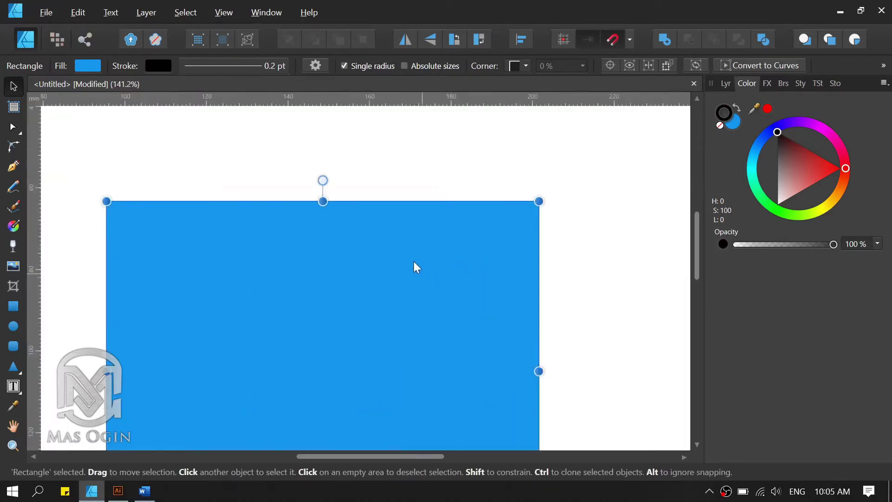
{"action": "scroll", "coordinate": [415, 267], "scroll_direction": "down", "scroll_amount": 2}
{"action": "scroll", "coordinate": [389, 285], "scroll_direction": "down", "scroll_amount": 2}
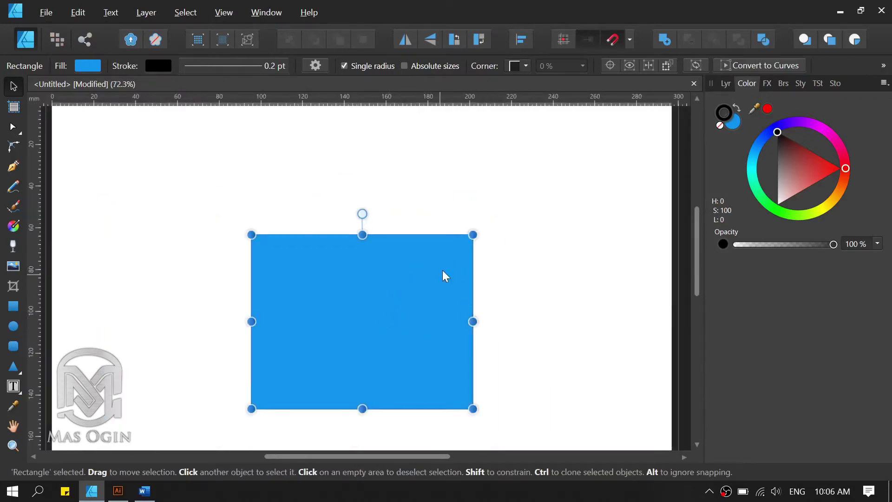
{"action": "scroll", "coordinate": [497, 294], "scroll_direction": "down", "scroll_amount": 1}
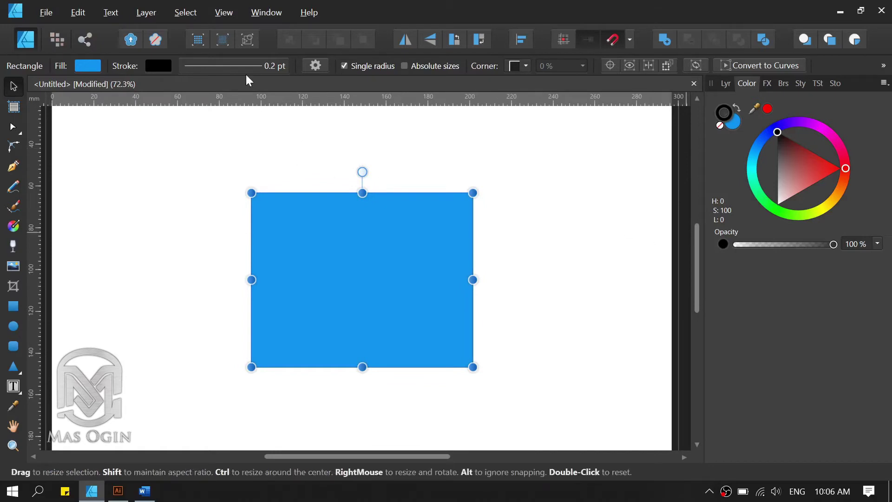
- Try the outline width slider, then set the width to 1 pt
{"action": "left_click", "coordinate": [212, 66]}
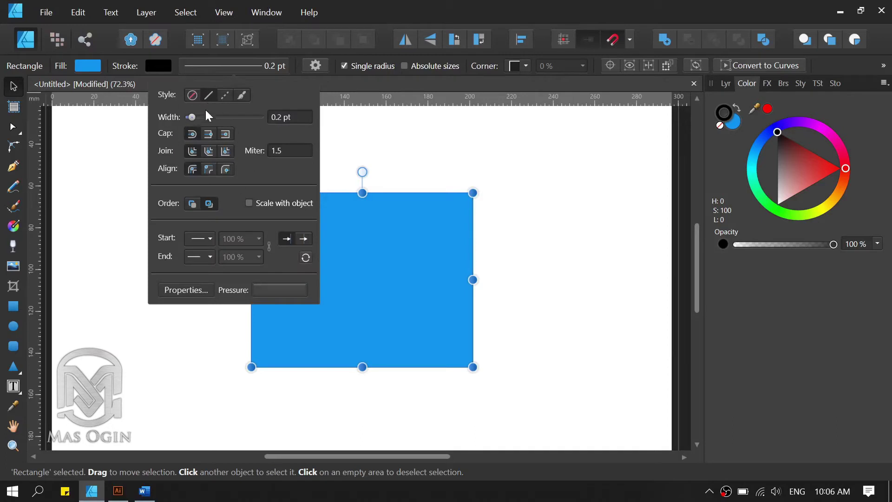
{"action": "left_click_drag", "start_coordinate": [194, 117], "coordinate": [233, 122]}
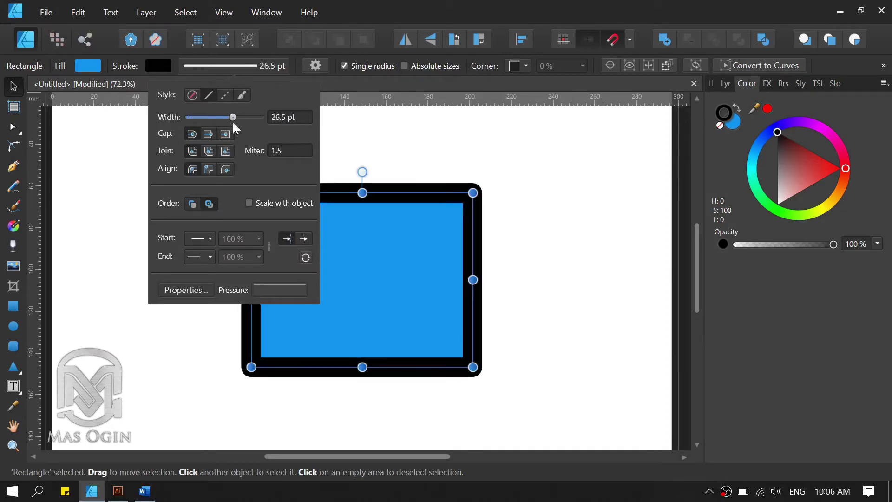
{"action": "left_click_drag", "start_coordinate": [232, 116], "coordinate": [200, 116]}
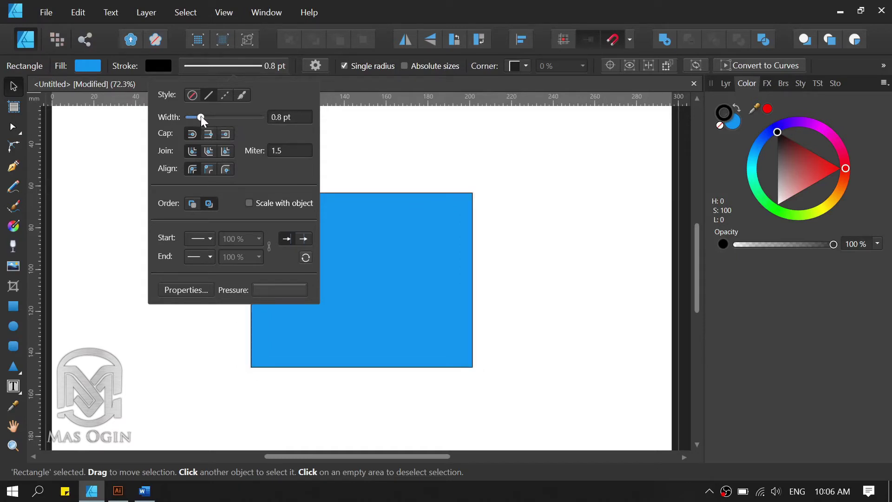
{"action": "left_click", "coordinate": [275, 118]}
{"action": "type", "text": "1"}
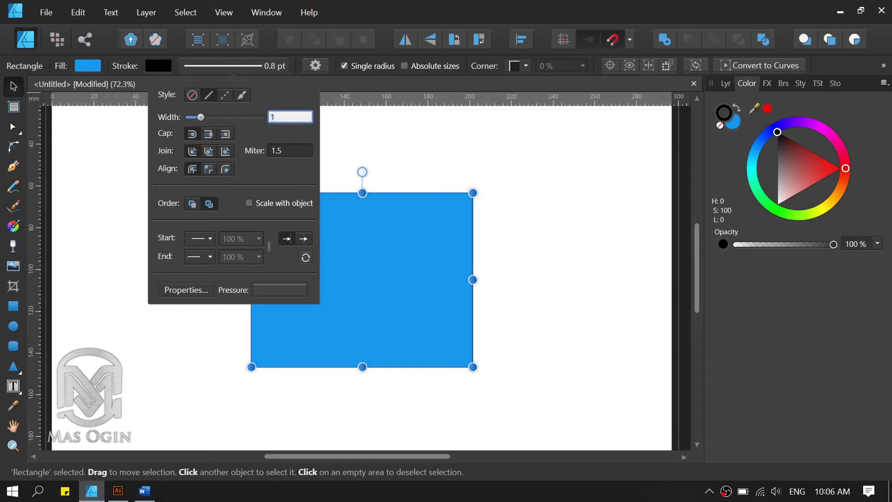
{"action": "key", "text": "Return"}
- Increase the outline width to 2 pt, then 3 pt, and reselect the rectangle
{"action": "left_click", "coordinate": [276, 119]}
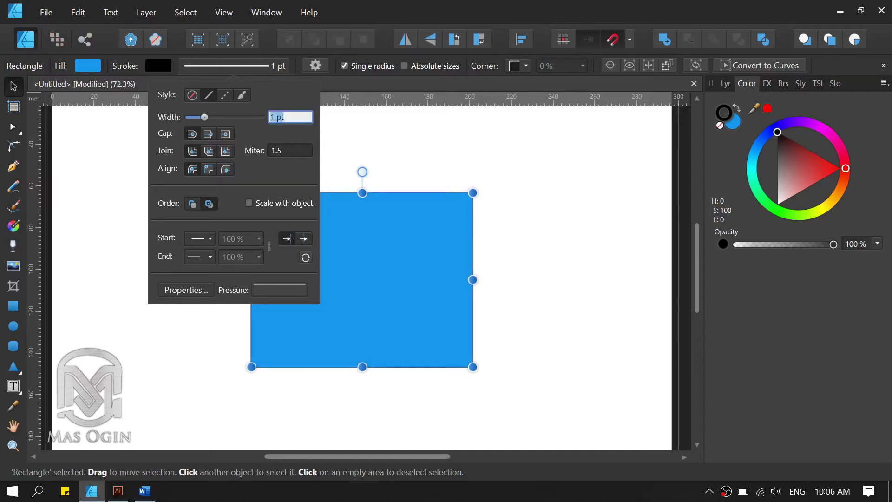
{"action": "type", "text": "2"}
{"action": "key", "text": "Return"}
{"action": "left_click", "coordinate": [275, 119]}
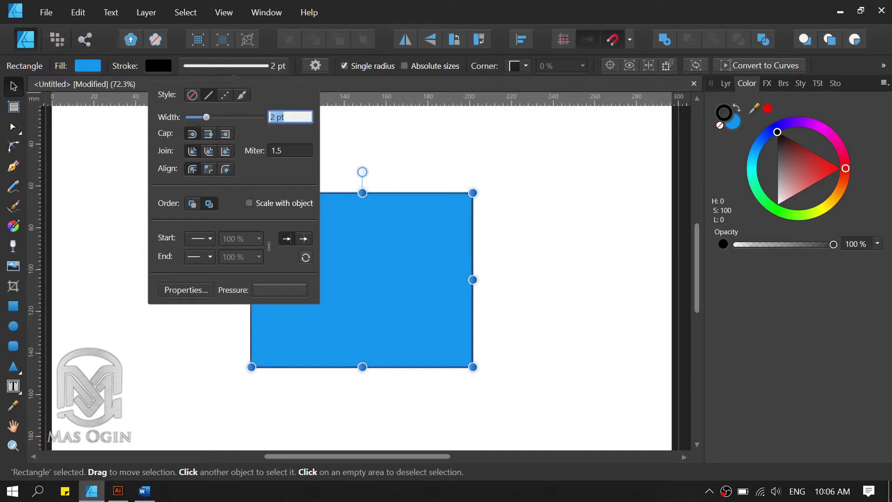
{"action": "type", "text": "3"}
{"action": "type", "text": "3"}
{"action": "key", "text": "Return"}
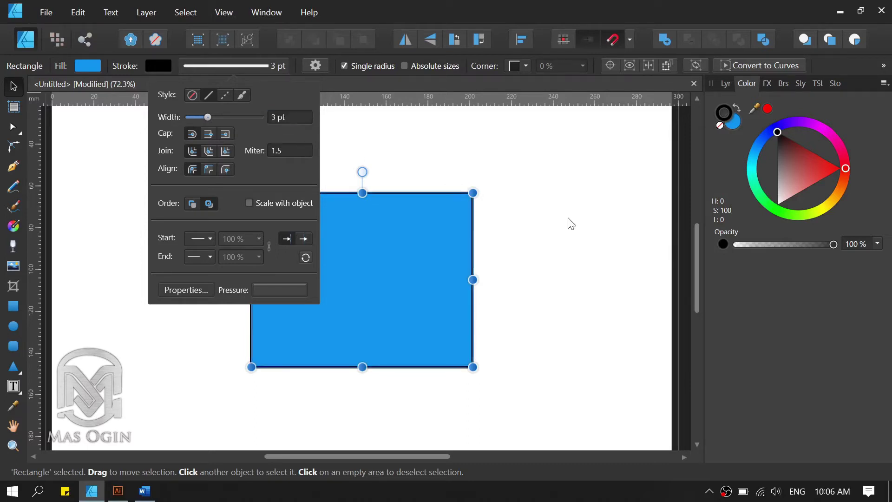
{"action": "left_click", "coordinate": [572, 224]}
{"action": "left_click", "coordinate": [329, 211]}
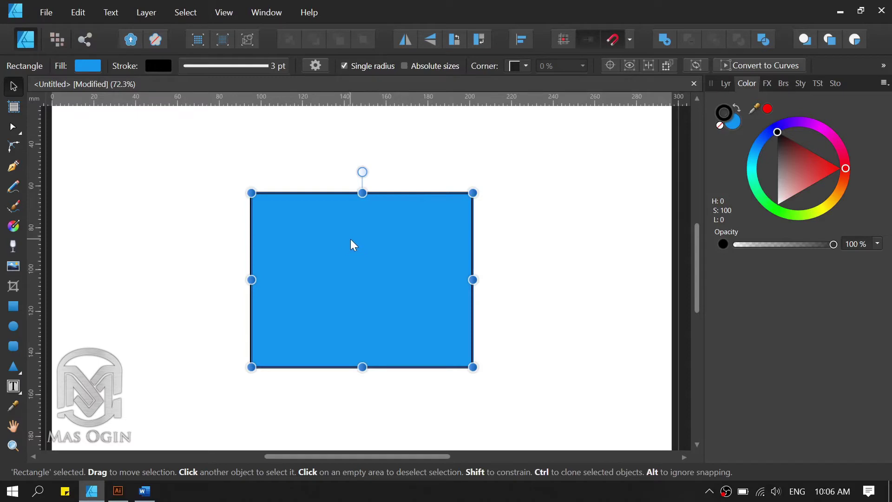
- Copy the rectangle and drag it slightly to the right
{"action": "scroll", "coordinate": [366, 238], "scroll_direction": "down", "scroll_amount": 1}
{"action": "key", "text": "alt"}
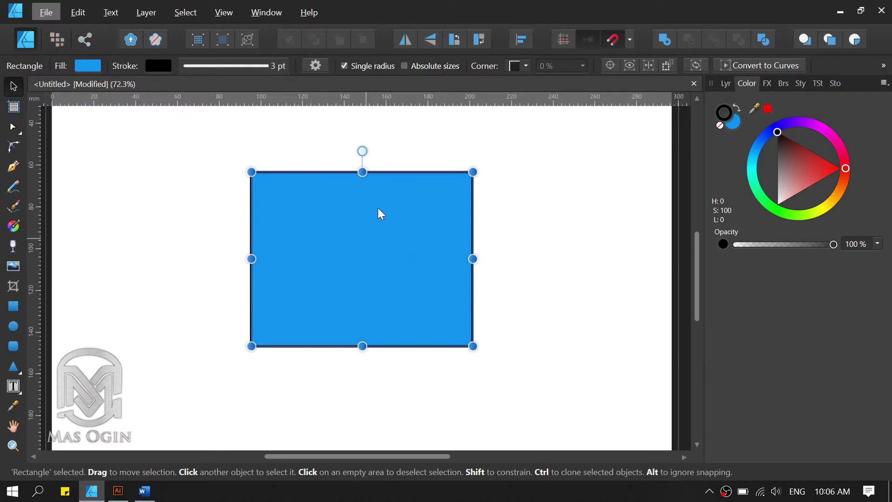
{"action": "right_click", "coordinate": [357, 225]}
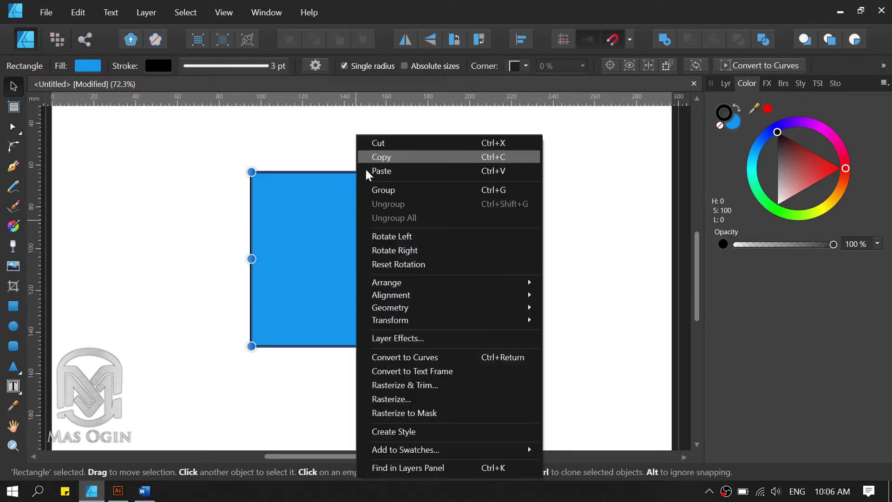
{"action": "left_click", "coordinate": [390, 157]}
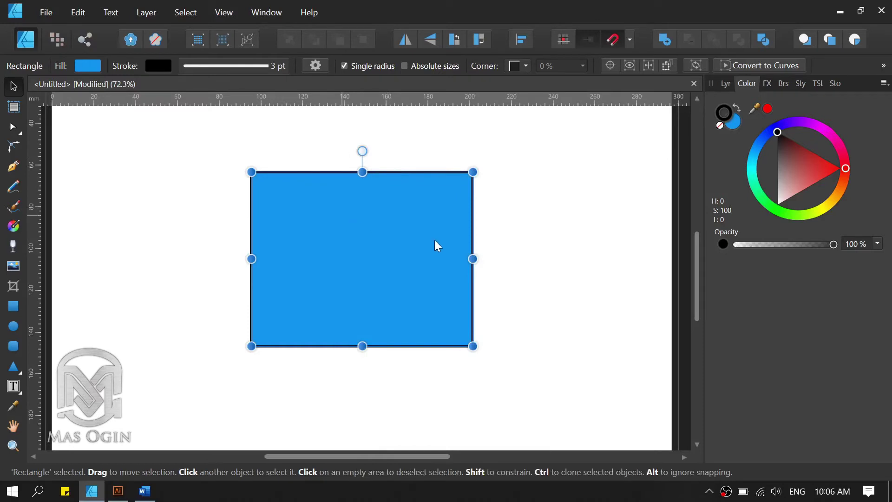
{"action": "left_click_drag", "start_coordinate": [388, 236], "coordinate": [402, 259]}
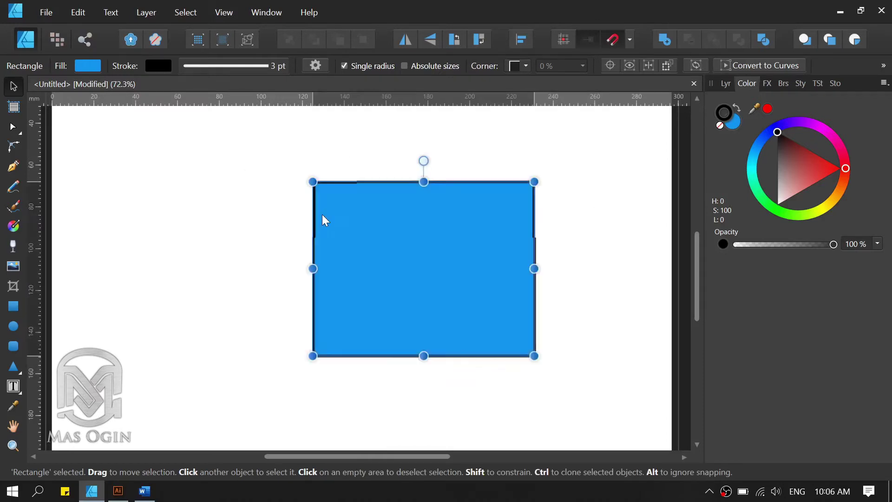
- Paste a trial copy, nudge it up and left, then delete it
{"action": "right_click", "coordinate": [399, 253]}
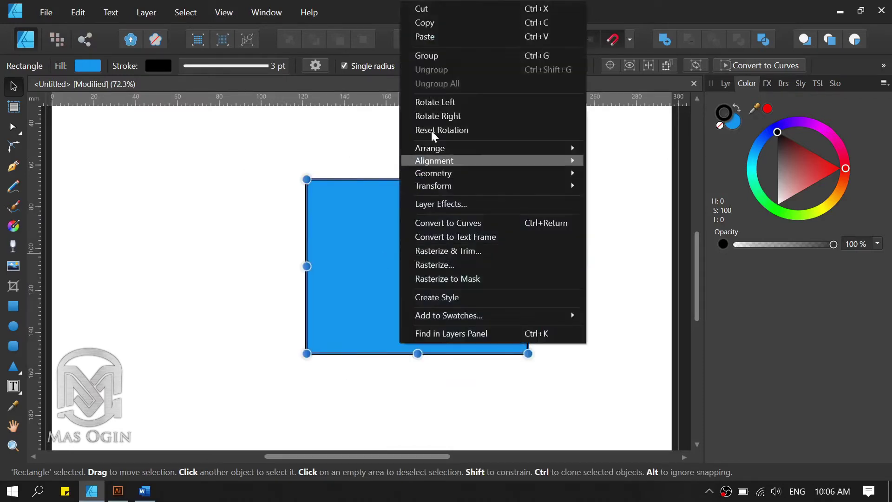
{"action": "left_click", "coordinate": [450, 37]}
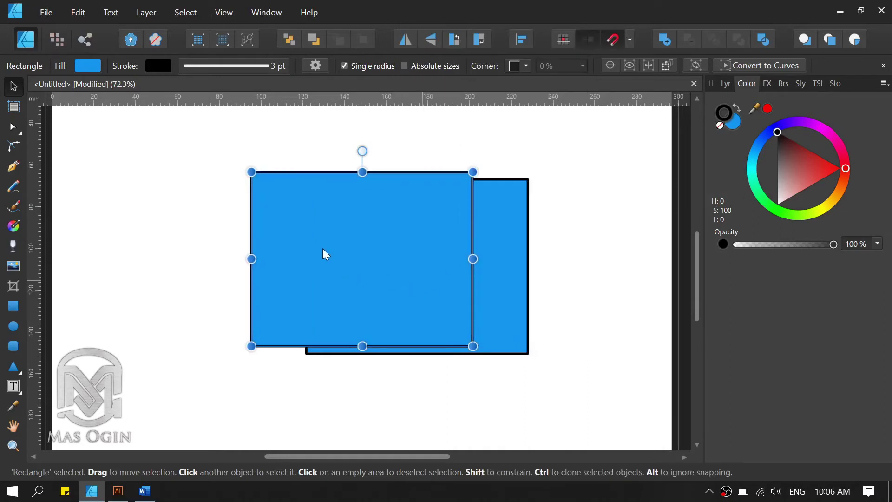
{"action": "left_click_drag", "start_coordinate": [372, 265], "coordinate": [360, 262]}
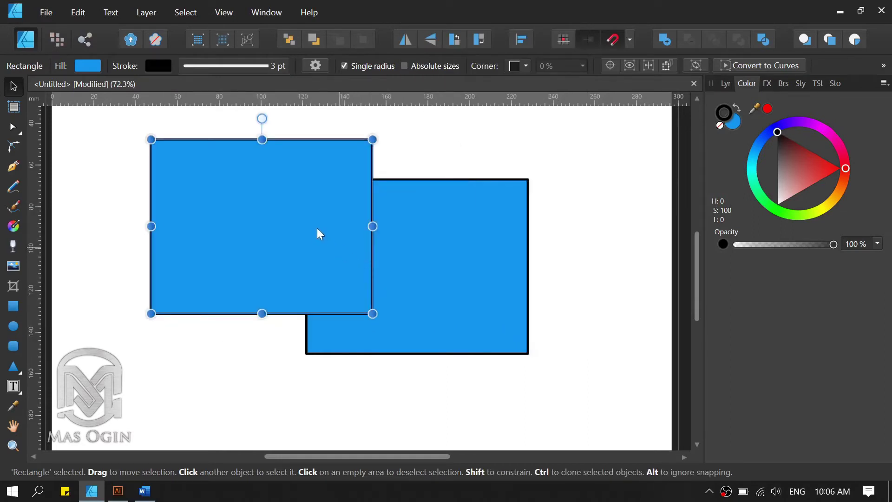
{"action": "key", "text": "shift+Up"}
{"action": "key", "text": "shift+Left"}
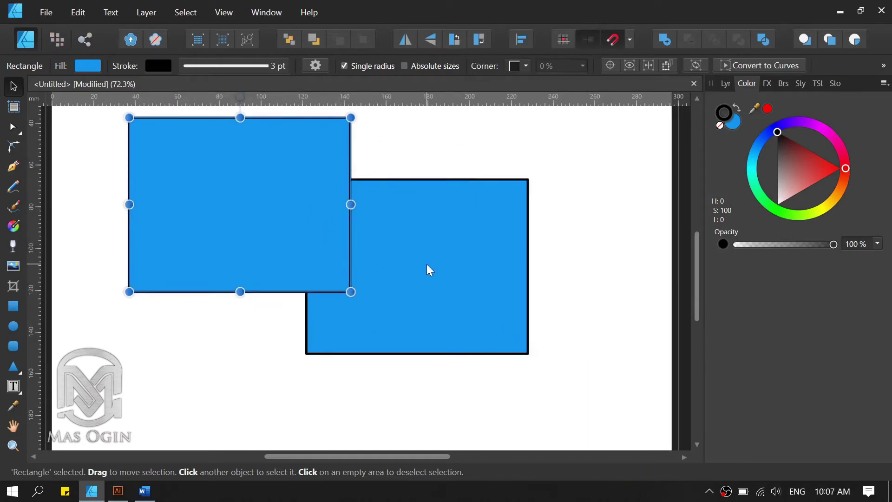
{"action": "key", "text": "Delete"}
{"action": "scroll", "coordinate": [415, 313], "scroll_direction": "down", "scroll_amount": 1}
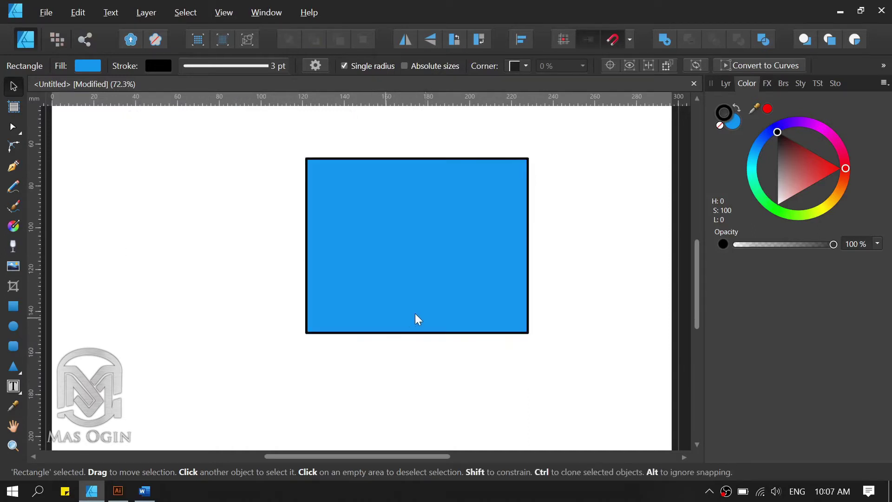
{"action": "left_click_drag", "start_coordinate": [406, 455], "coordinate": [456, 456]}
{"action": "left_click", "coordinate": [389, 331]}
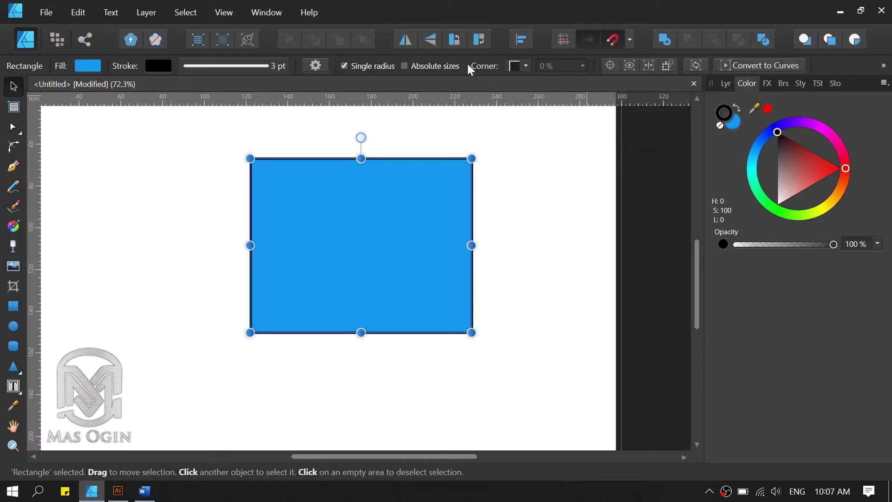
- Align the rectangle to the page centre horizontally and middle vertically
{"action": "left_click", "coordinate": [521, 42]}
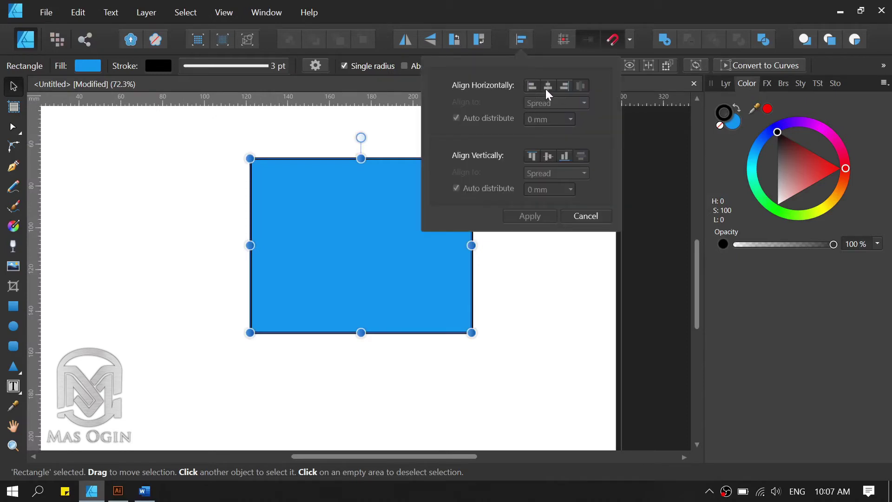
{"action": "left_click", "coordinate": [547, 86]}
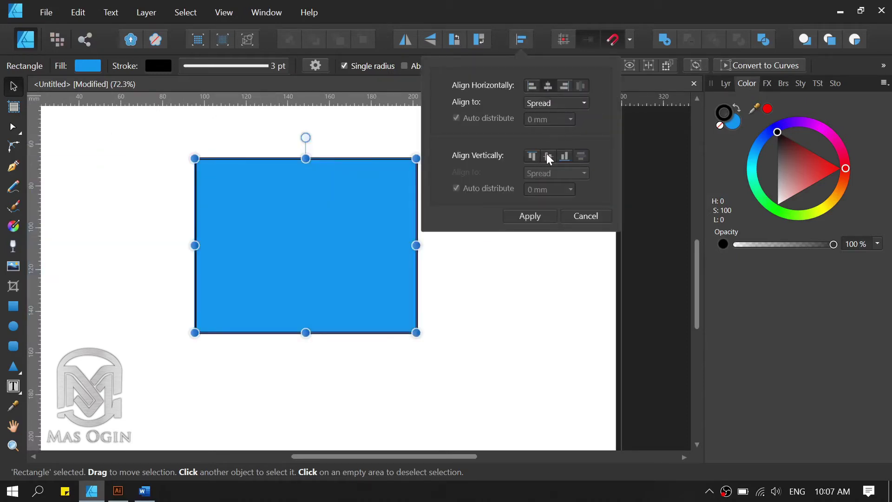
{"action": "left_click", "coordinate": [548, 158]}
{"action": "left_click", "coordinate": [483, 284]}
{"action": "left_click", "coordinate": [377, 245]}
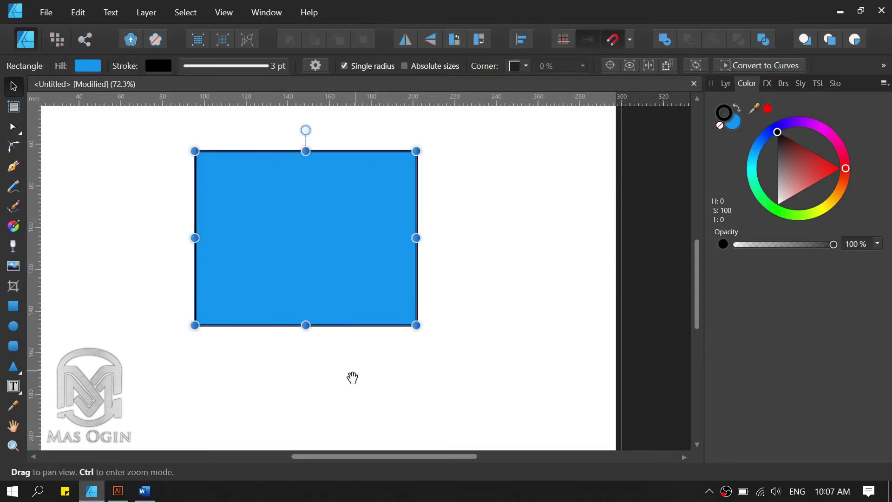
{"action": "left_click_drag", "start_coordinate": [462, 391], "coordinate": [571, 403]}
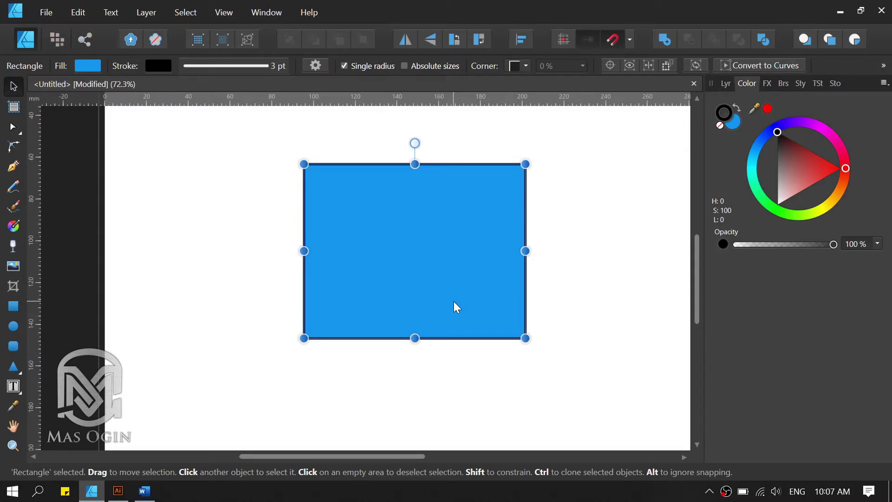
{"action": "key", "text": "ctrl+j"}
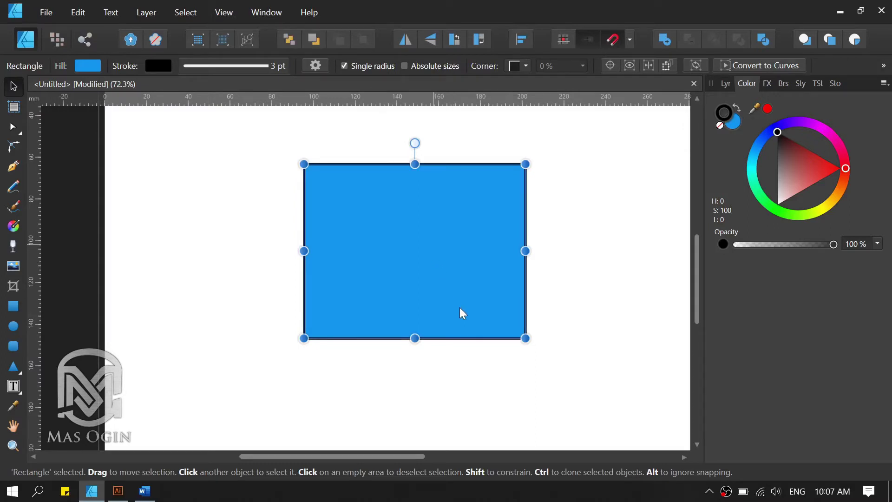
{"action": "left_click_drag", "start_coordinate": [404, 186], "coordinate": [441, 264]}
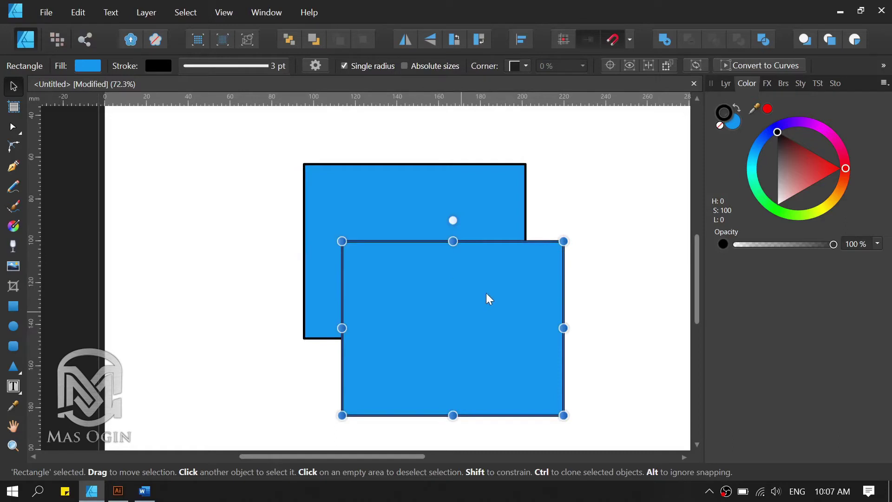
{"action": "key", "text": "ctrl+z"}
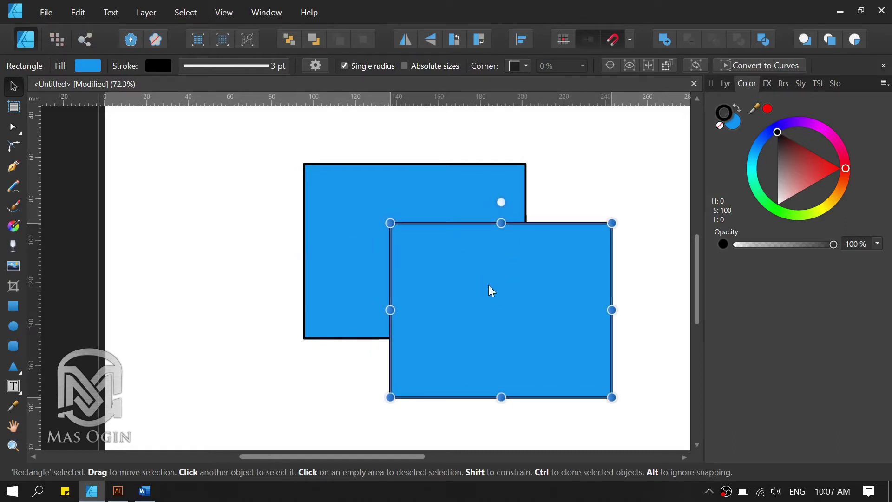
{"action": "key", "text": "space"}
{"action": "left_click_drag", "start_coordinate": [349, 343], "coordinate": [287, 351]}
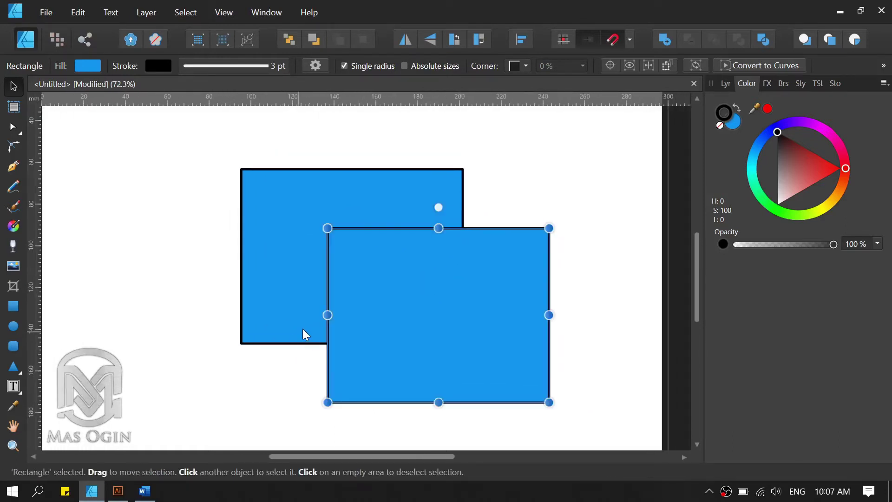
{"action": "scroll", "coordinate": [264, 306], "scroll_direction": "down", "scroll_amount": 2}
{"action": "scroll", "coordinate": [264, 306], "scroll_direction": "up", "scroll_amount": 1}
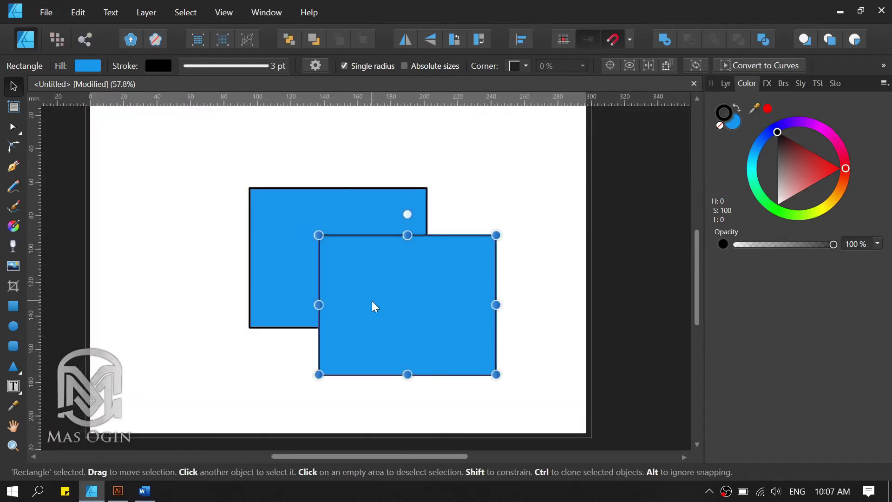
{"action": "key", "text": "Delete"}
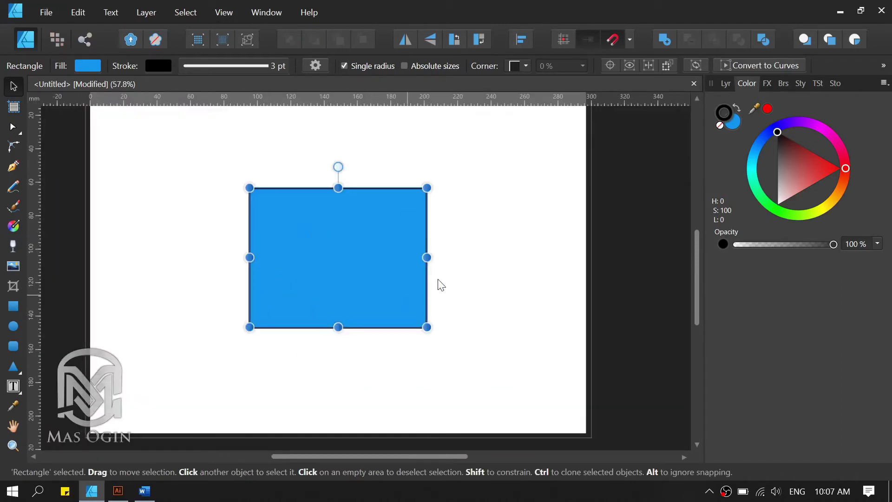
- Duplicate the rectangle, offsetting the copy down and to the right
{"action": "left_click", "coordinate": [438, 283]}
{"action": "left_click", "coordinate": [359, 269]}
{"action": "left_click_drag", "start_coordinate": [350, 240], "coordinate": [414, 269]}
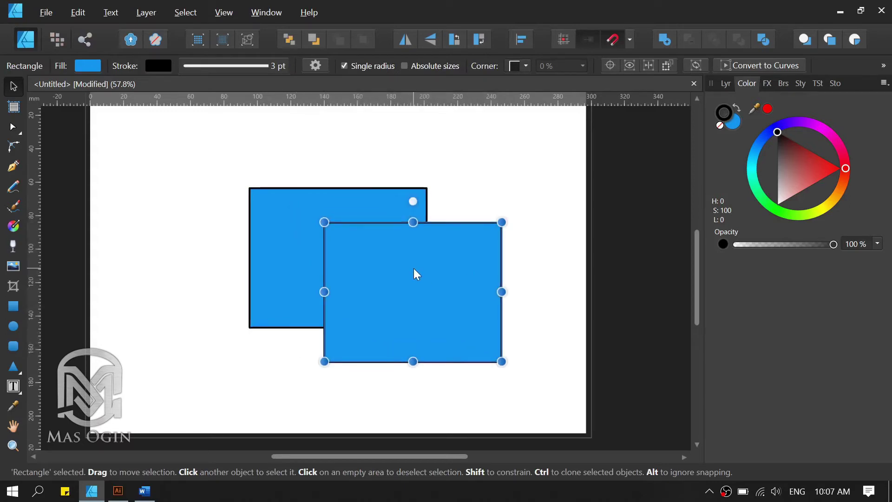
- Move the upper-left rectangle up so it overlaps only the other's top-left quarter
{"action": "left_click", "coordinate": [272, 231]}
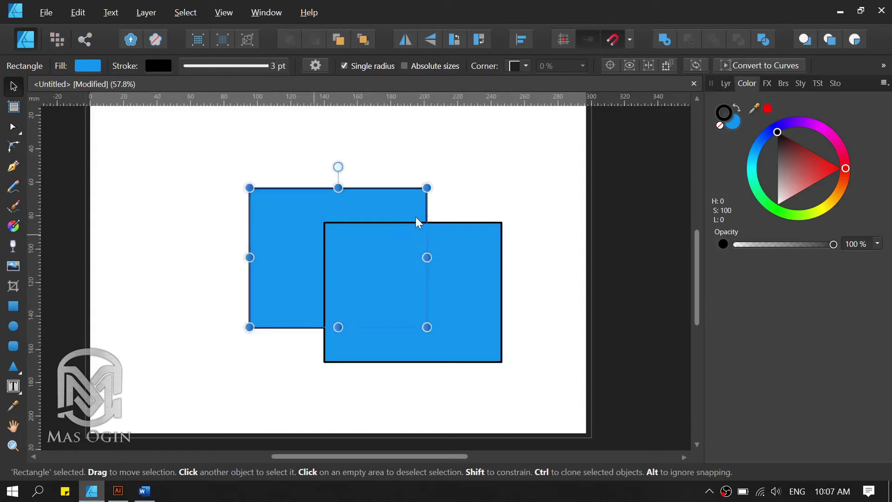
{"action": "key", "text": "space"}
{"action": "left_click_drag", "start_coordinate": [360, 173], "coordinate": [366, 210]}
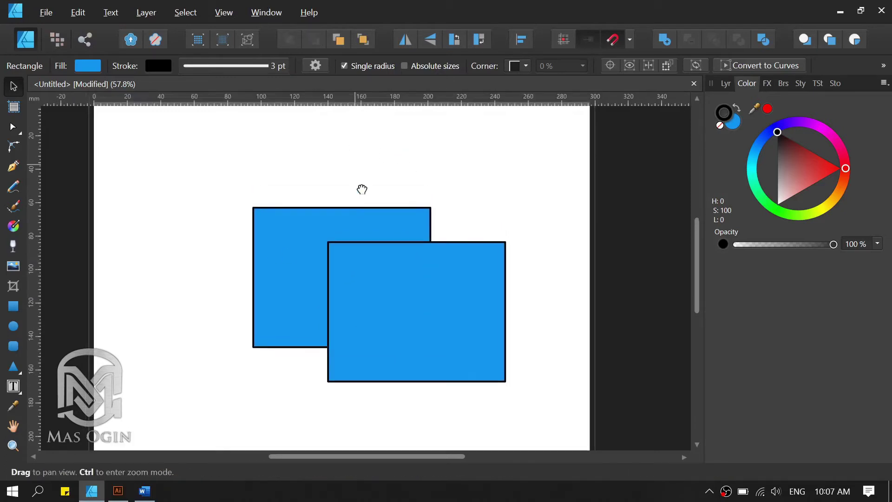
{"action": "scroll", "coordinate": [362, 179], "scroll_direction": "down", "scroll_amount": 1}
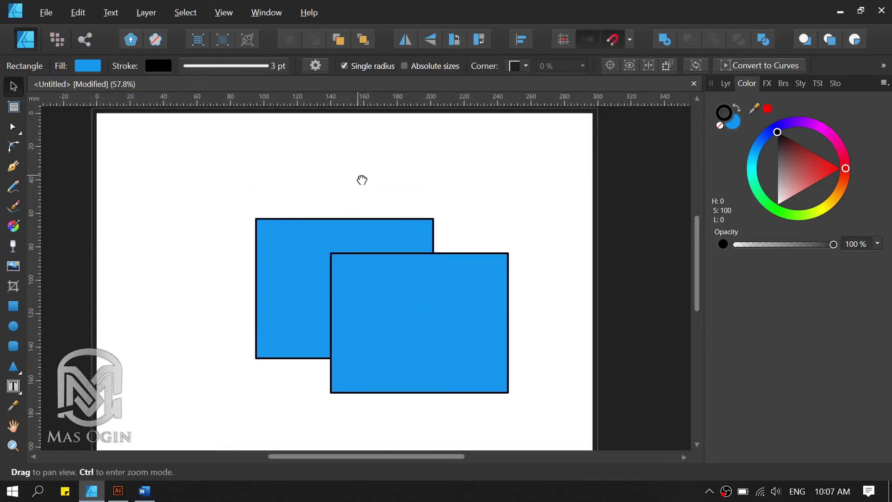
{"action": "left_click_drag", "start_coordinate": [362, 180], "coordinate": [363, 169]}
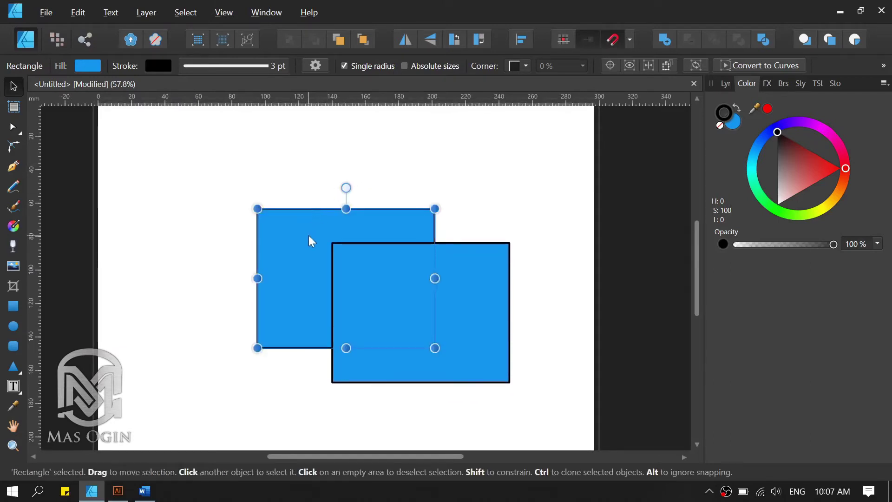
{"action": "left_click_drag", "start_coordinate": [309, 237], "coordinate": [295, 204]}
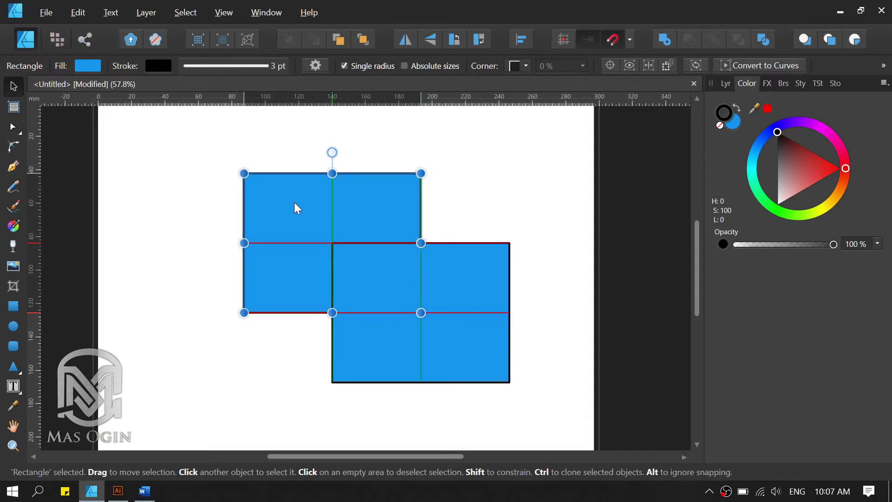
{"action": "left_click", "coordinate": [463, 294]}
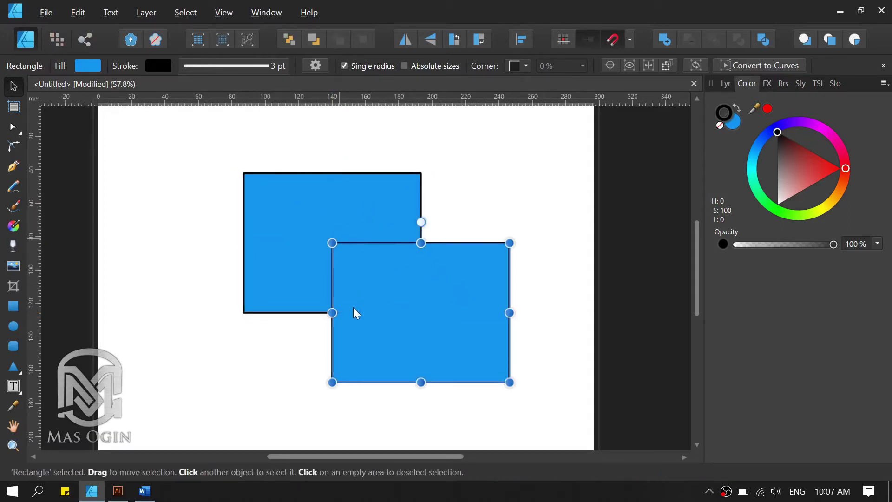
{"action": "left_click", "coordinate": [297, 272]}
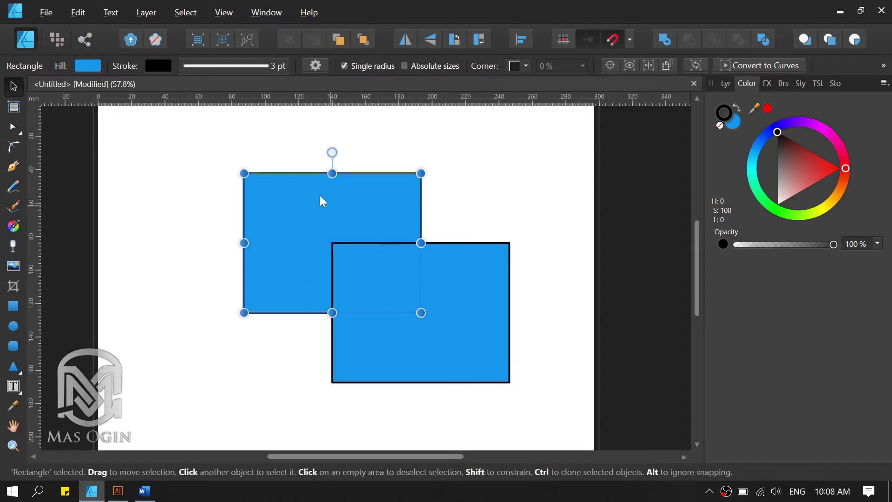
{"action": "left_click", "coordinate": [209, 174]}
{"action": "left_click_drag", "start_coordinate": [185, 144], "coordinate": [545, 399]}
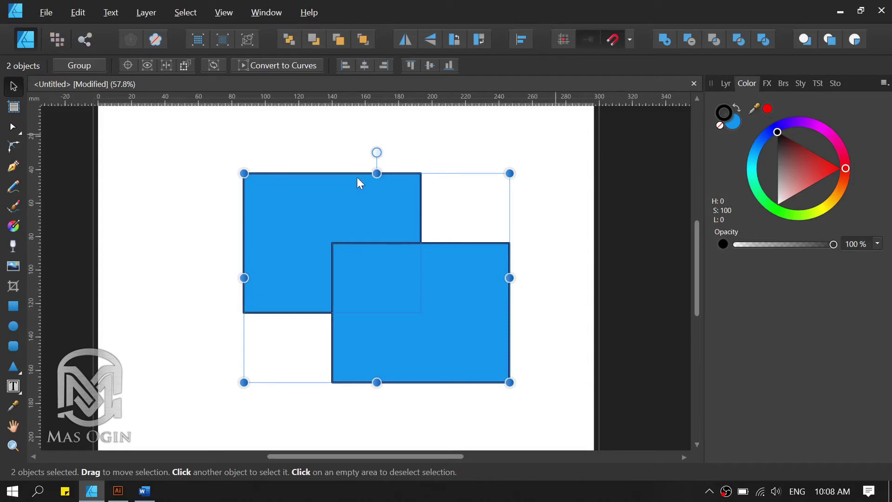
{"action": "left_click", "coordinate": [659, 46]}
{"action": "left_click", "coordinate": [543, 207]}
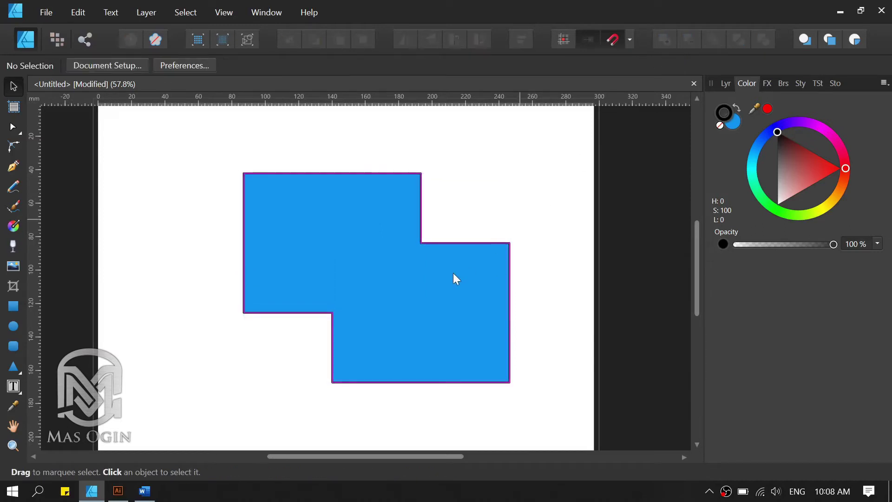
{"action": "left_click", "coordinate": [459, 304]}
{"action": "mouse_move", "coordinate": [480, 291]}
{"action": "left_mouse_down"}
{"action": "mouse_move", "coordinate": [443, 269]}
{"action": "mouse_move", "coordinate": [431, 294]}
{"action": "left_mouse_up"}
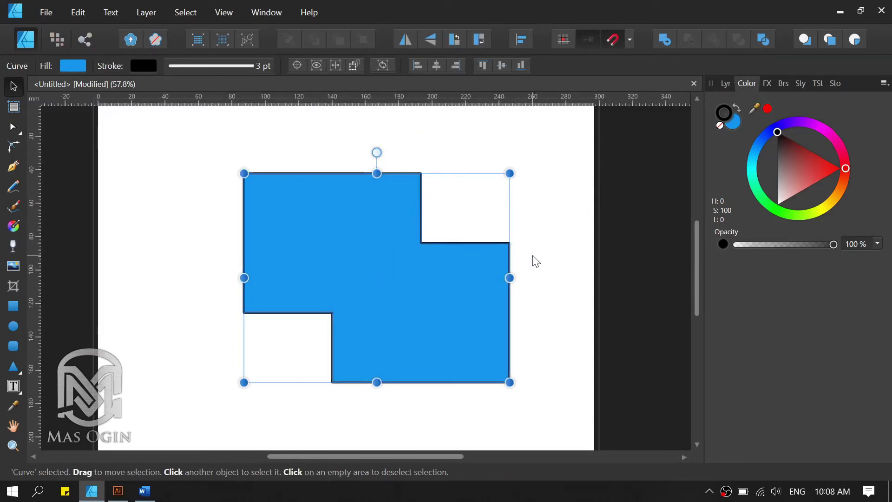
{"action": "left_click", "coordinate": [523, 265]}
{"action": "left_click", "coordinate": [443, 285]}
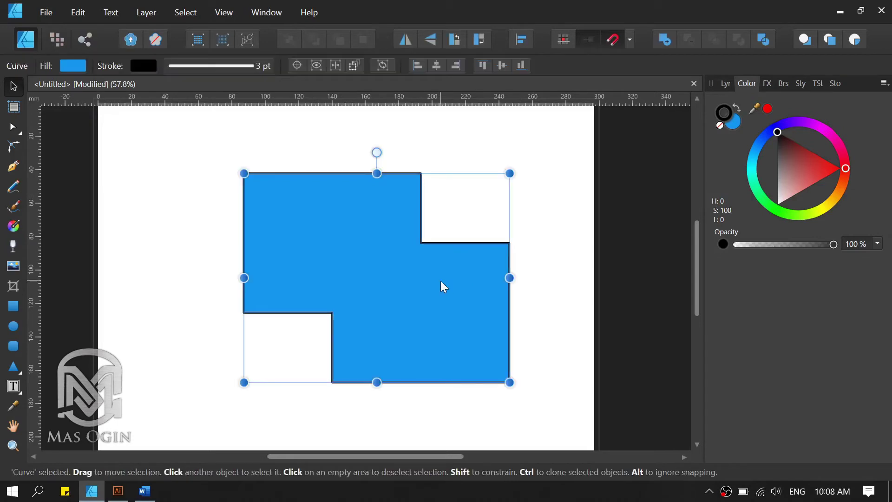
{"action": "key", "text": "ctrl+alt+j"}
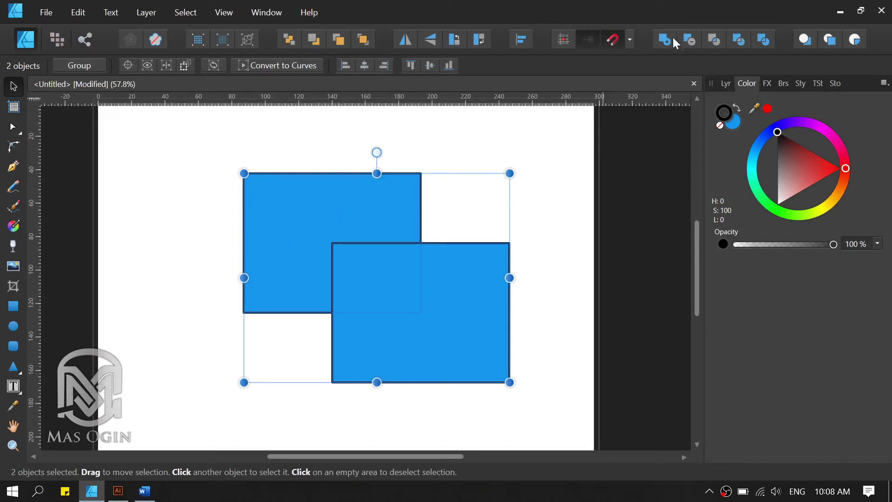
{"action": "left_click", "coordinate": [689, 40]}
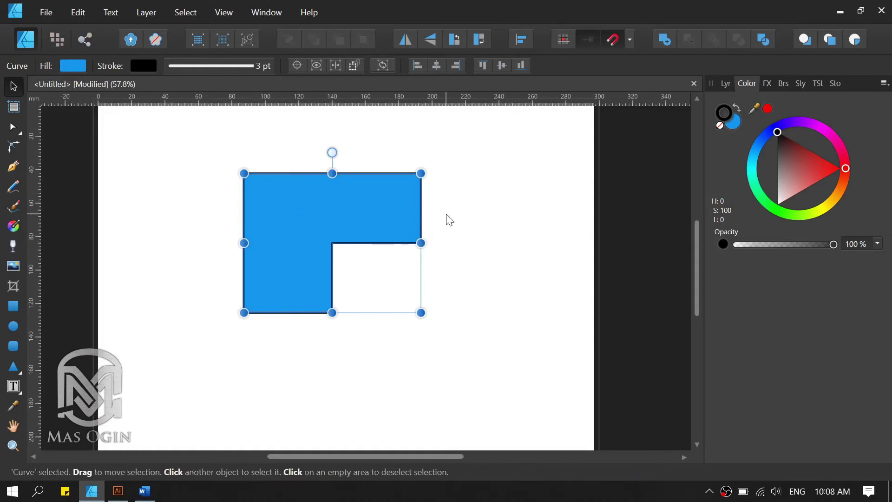
{"action": "key", "text": "ctrl+z"}
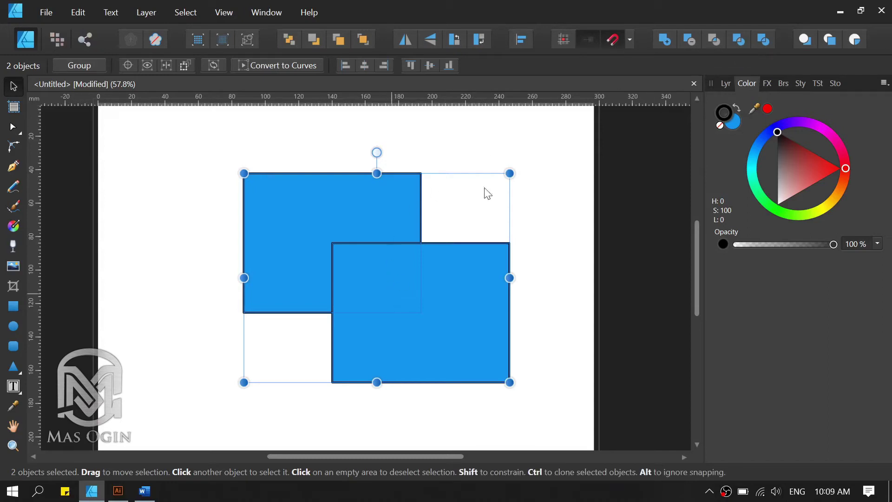
{"action": "left_click", "coordinate": [715, 39]}
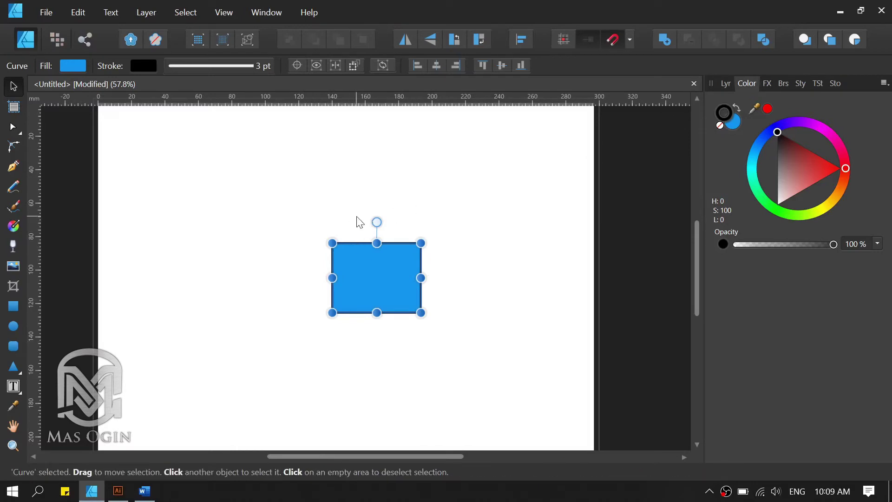
{"action": "key", "text": "ctrl+z"}
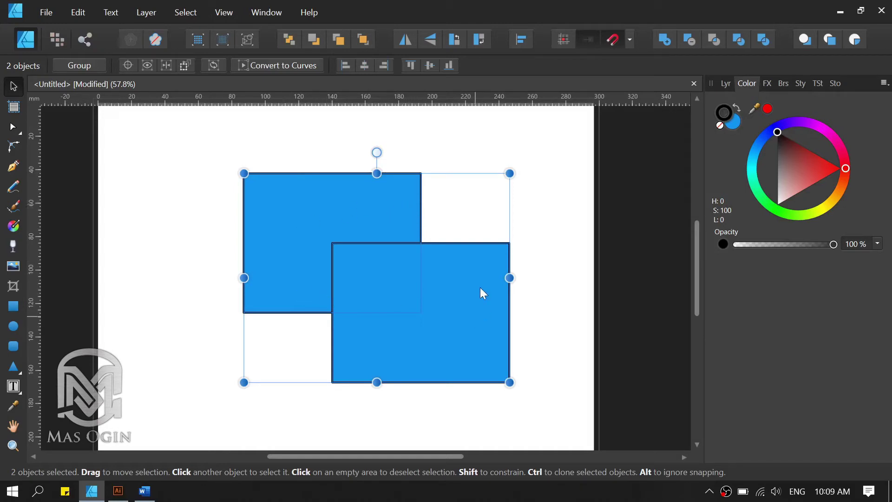
- Try Xor on the two rectangles to punch out the overlap, then undo it
{"action": "left_click", "coordinate": [736, 45]}
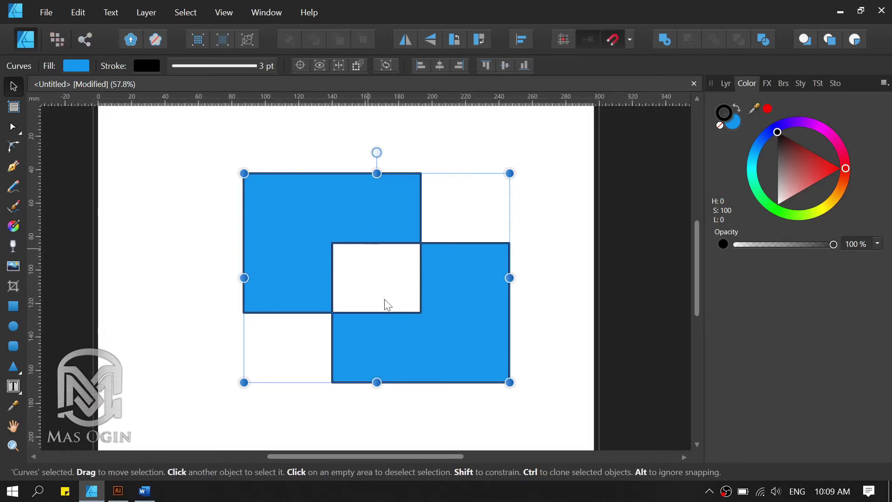
{"action": "key", "text": "alt"}
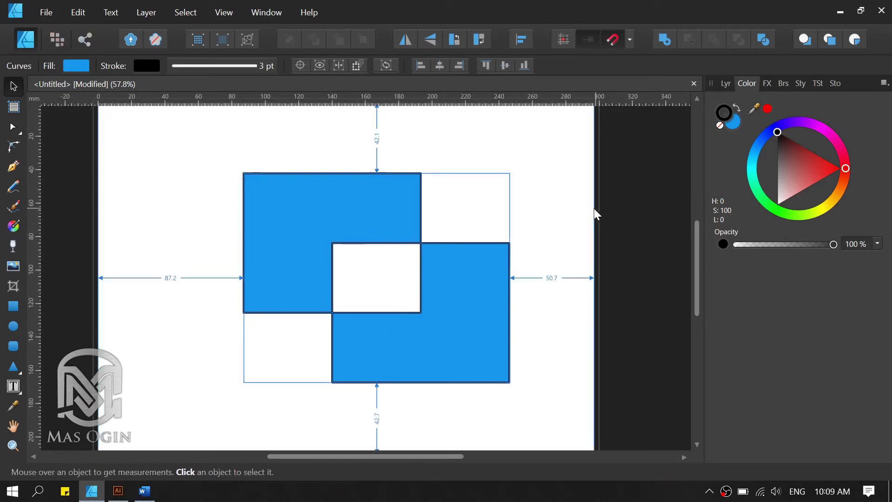
{"action": "key", "text": "ctrl+z"}
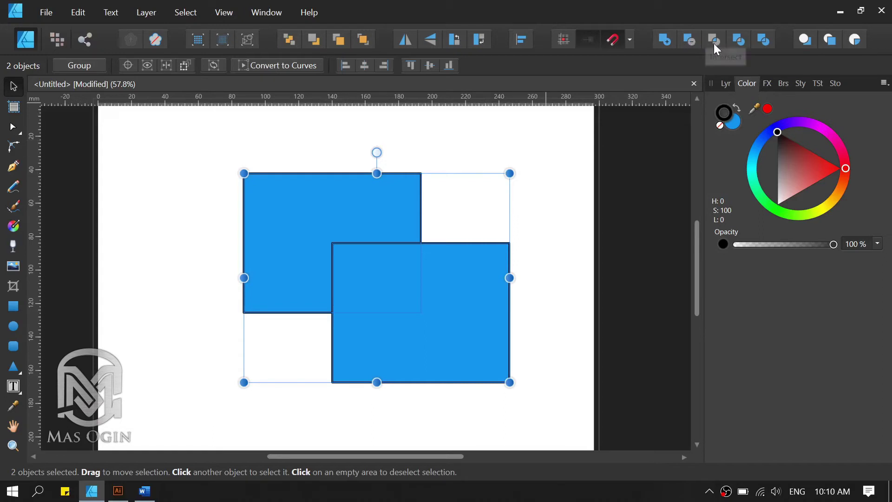
{"action": "left_click", "coordinate": [763, 40]}
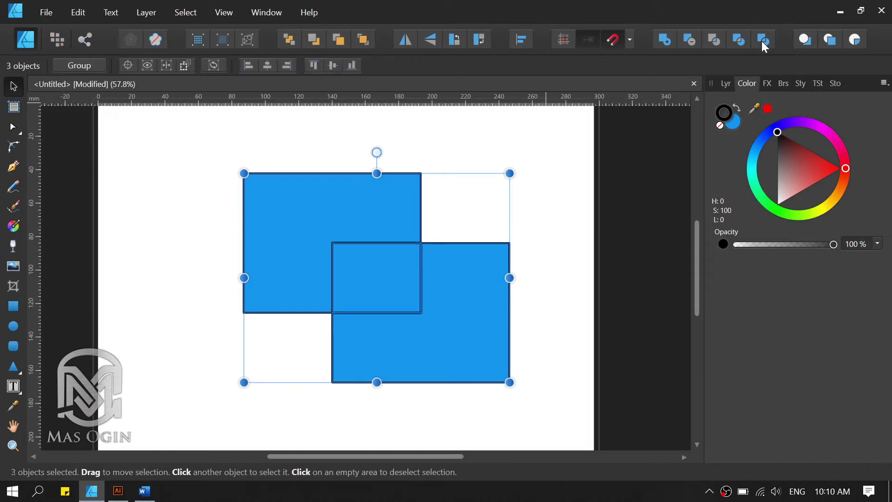
{"action": "left_click", "coordinate": [496, 197]}
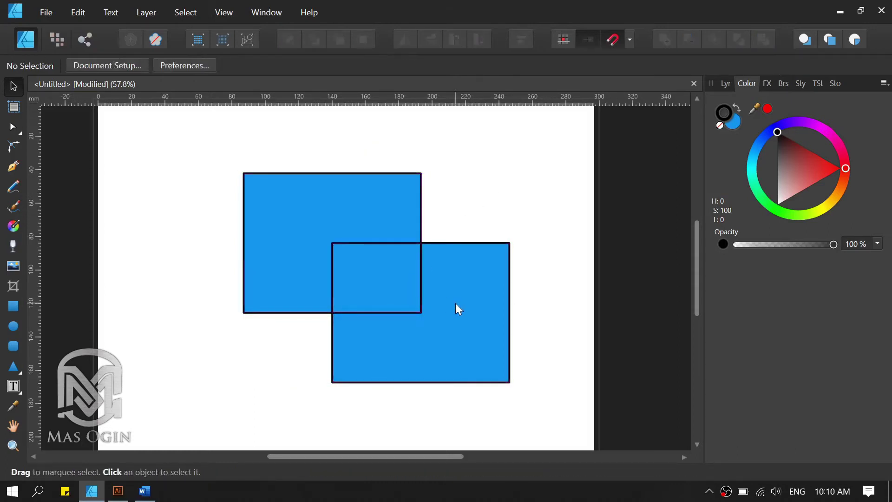
{"action": "left_click", "coordinate": [456, 303]}
{"action": "left_click", "coordinate": [347, 217]}
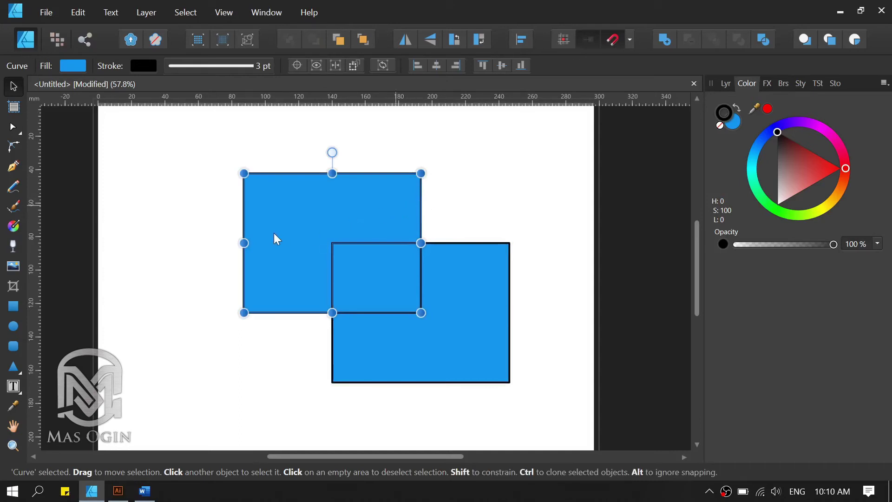
{"action": "left_click_drag", "start_coordinate": [274, 233], "coordinate": [148, 233]}
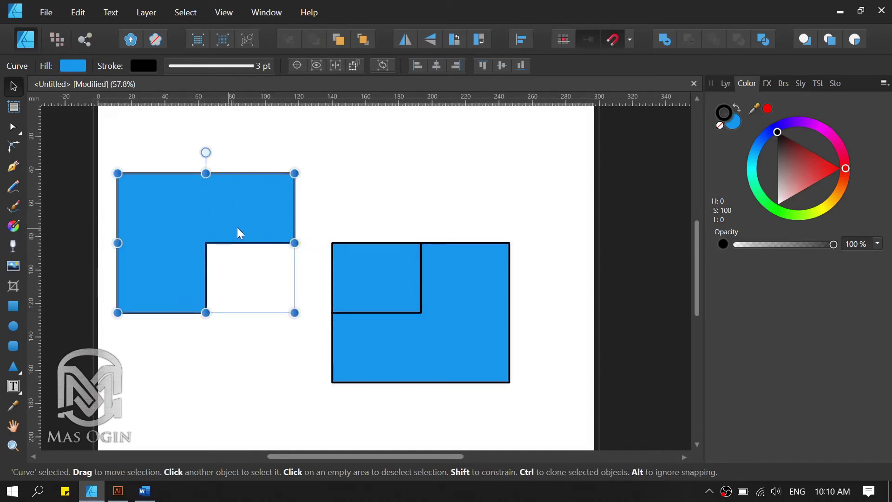
{"action": "left_click_drag", "start_coordinate": [237, 228], "coordinate": [255, 228]}
{"action": "left_click", "coordinate": [427, 339]}
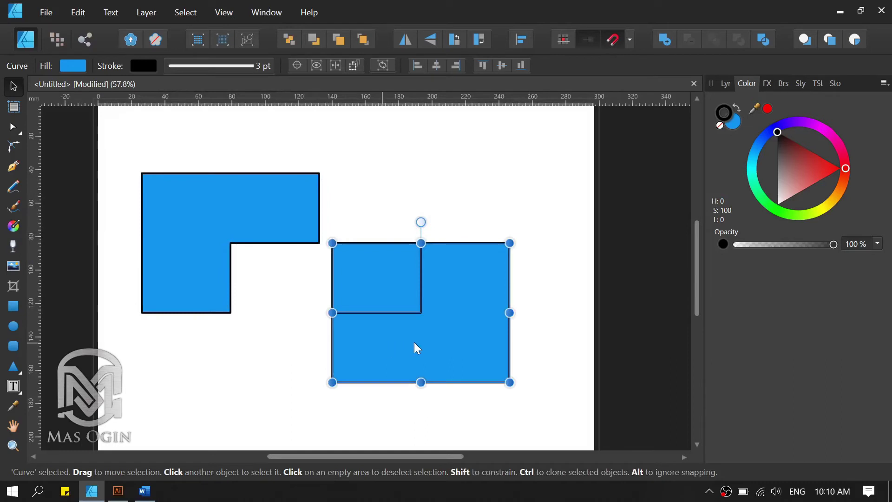
{"action": "left_click_drag", "start_coordinate": [416, 348], "coordinate": [459, 347]}
{"action": "left_click", "coordinate": [357, 275]}
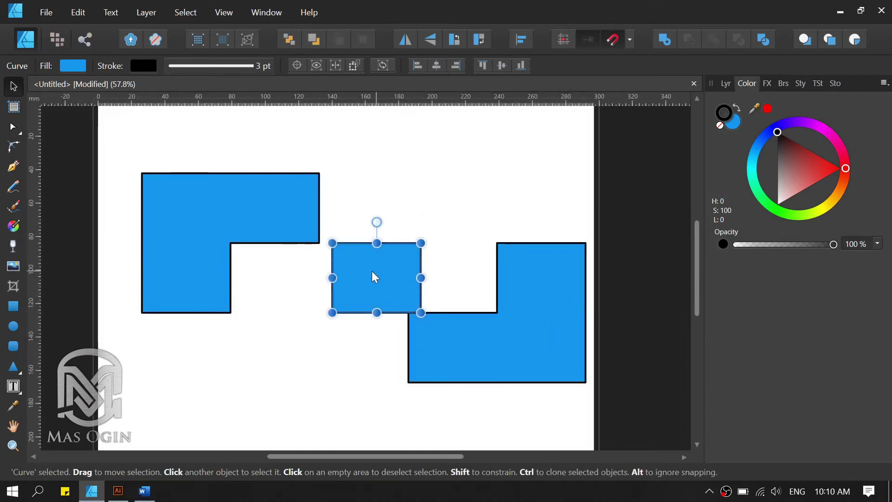
{"action": "left_click_drag", "start_coordinate": [372, 272], "coordinate": [358, 273]}
{"action": "left_click", "coordinate": [484, 218]}
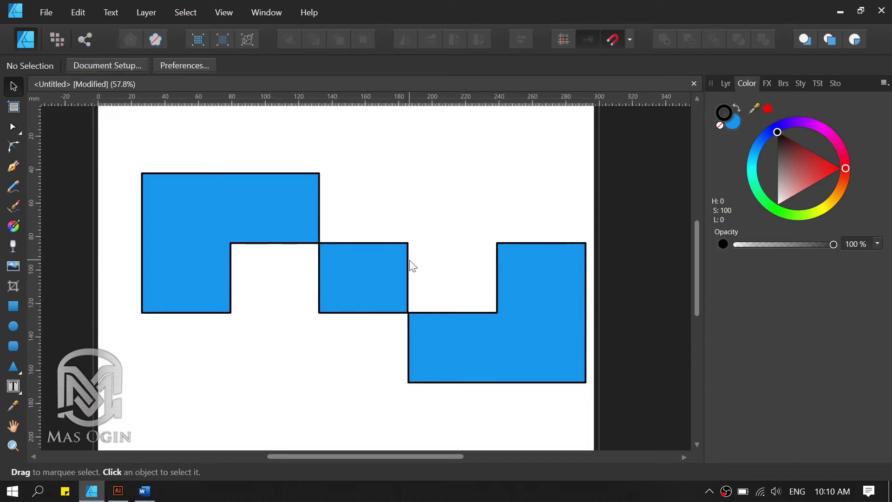
{"action": "left_click", "coordinate": [367, 284]}
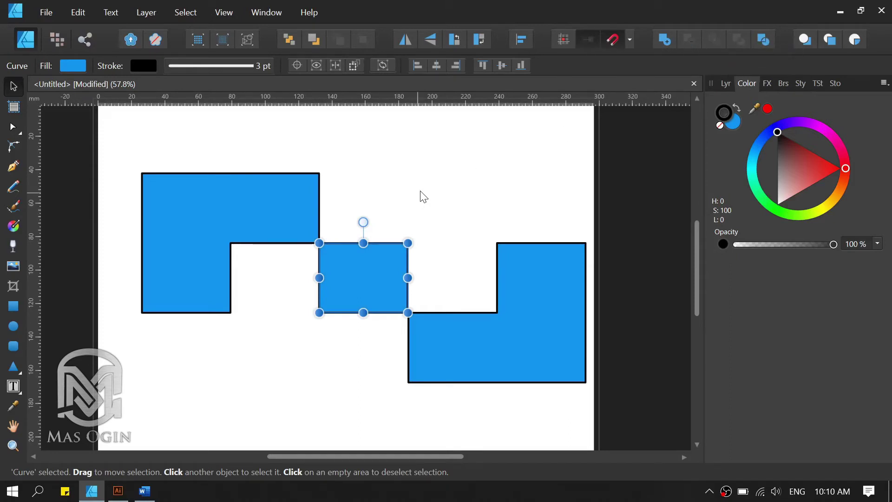
{"action": "key", "text": "alt"}
{"action": "left_click_drag", "start_coordinate": [339, 249], "coordinate": [351, 248]}
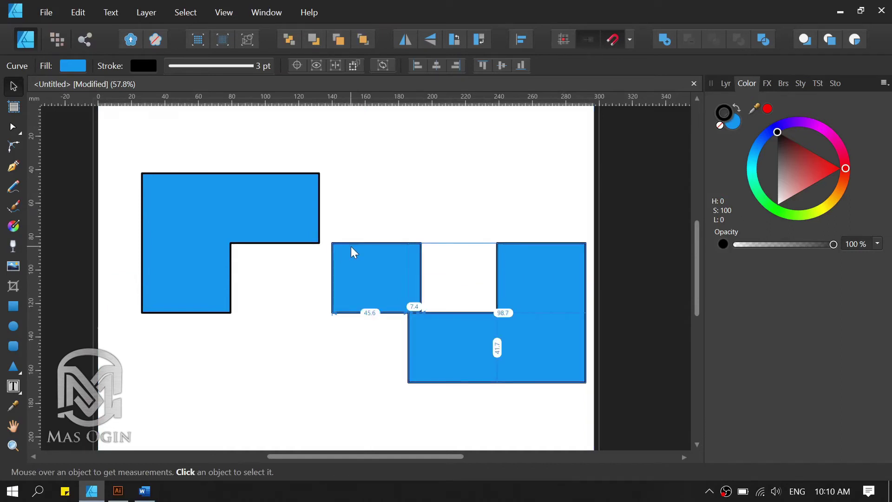
{"action": "key", "text": "ctrl+shift+Left"}
{"action": "key", "text": "ctrl+z"}
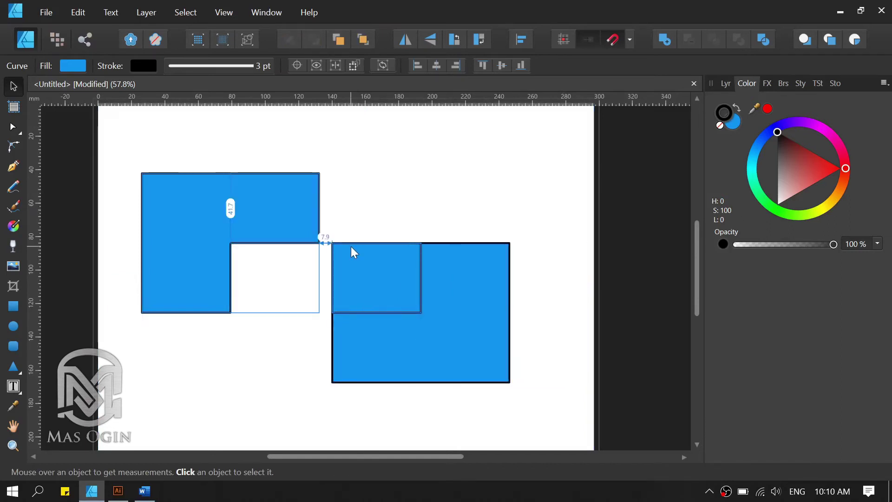
{"action": "key", "text": "ctrl+z"}
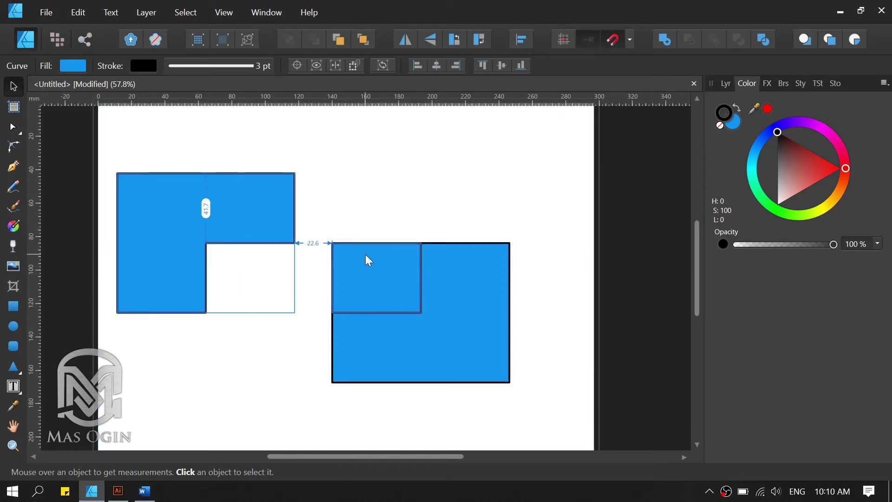
{"action": "key", "text": "ctrl+z"}
{"action": "left_click", "coordinate": [366, 255]}
{"action": "key", "text": "ctrl+a"}
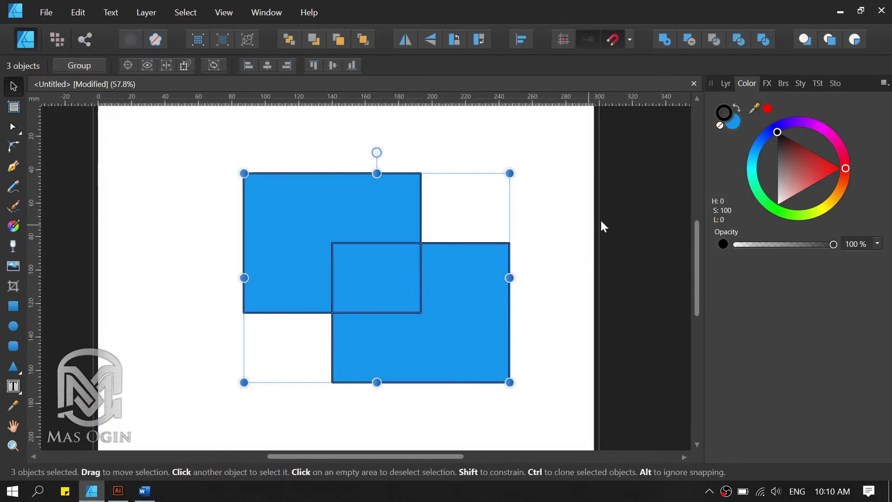
{"action": "left_click", "coordinate": [522, 245]}
{"action": "left_click", "coordinate": [473, 275]}
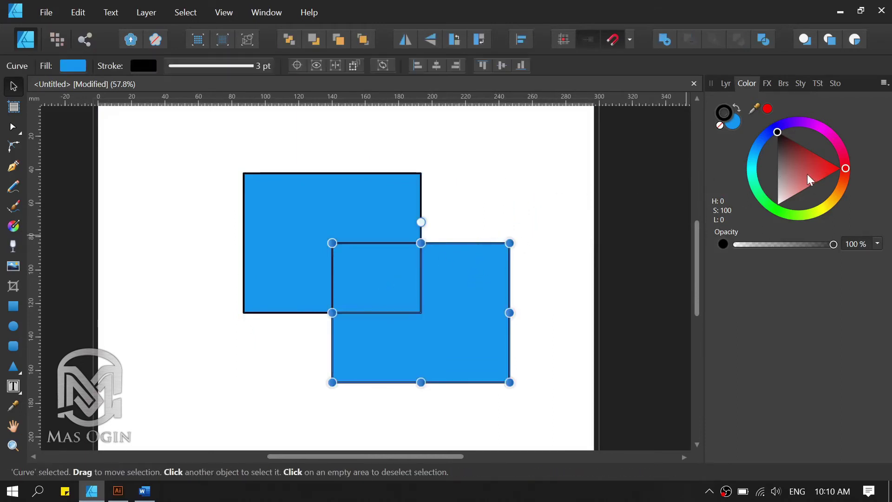
{"action": "left_click", "coordinate": [825, 167]}
{"action": "key", "text": "ctrl+z"}
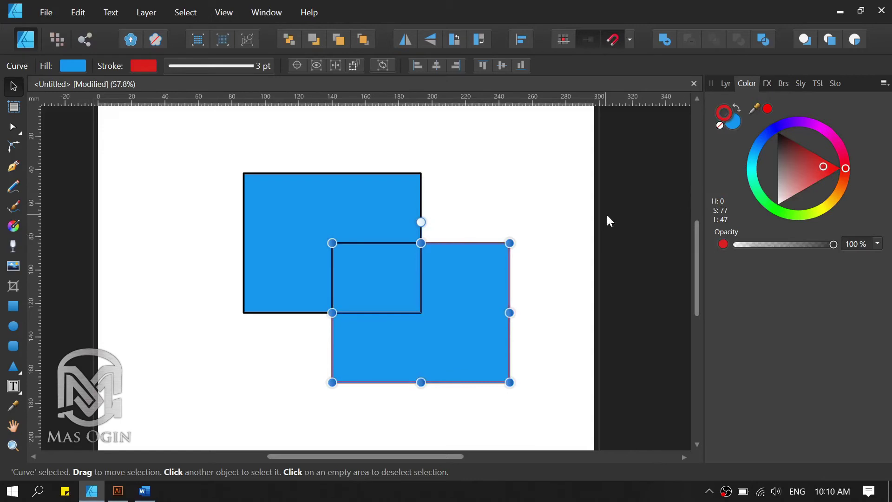
{"action": "left_click", "coordinate": [732, 126]}
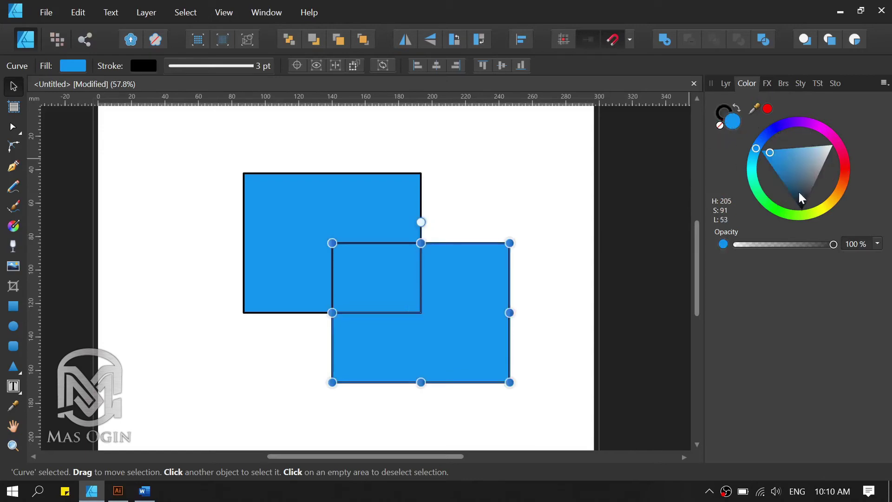
{"action": "left_click", "coordinate": [849, 173]}
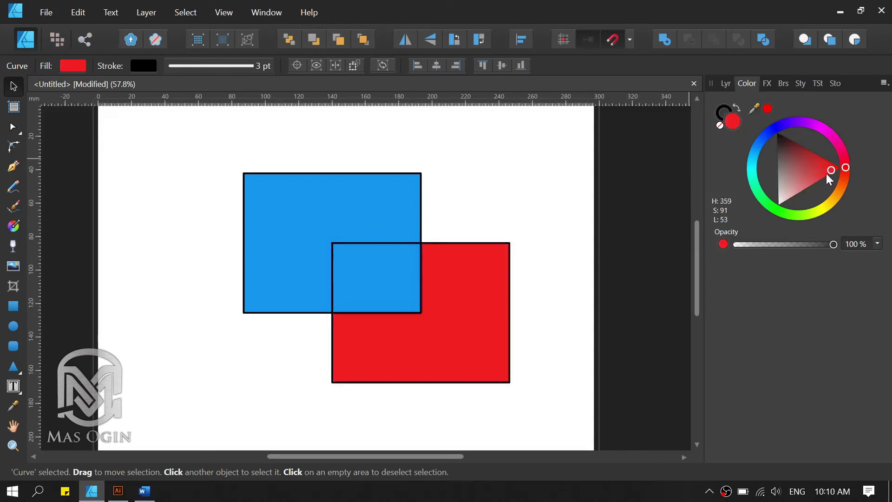
{"action": "left_click_drag", "start_coordinate": [827, 172], "coordinate": [817, 169]}
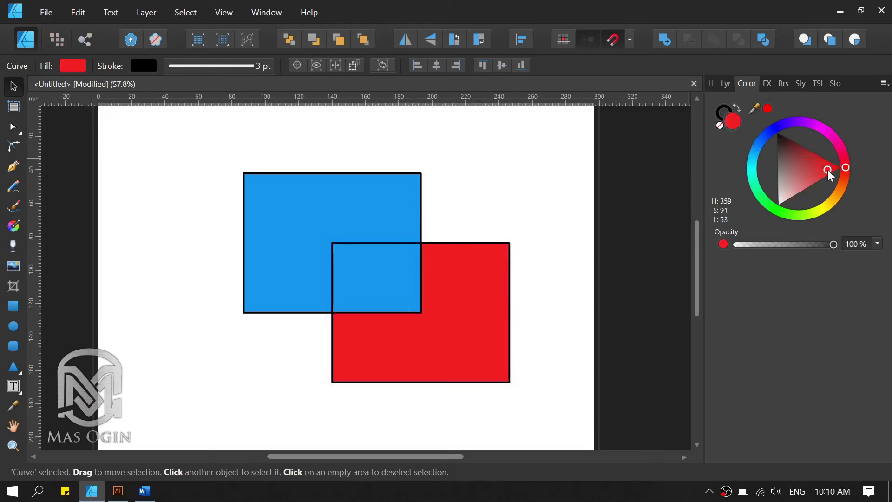
{"action": "left_click", "coordinate": [433, 208]}
{"action": "left_click", "coordinate": [350, 233]}
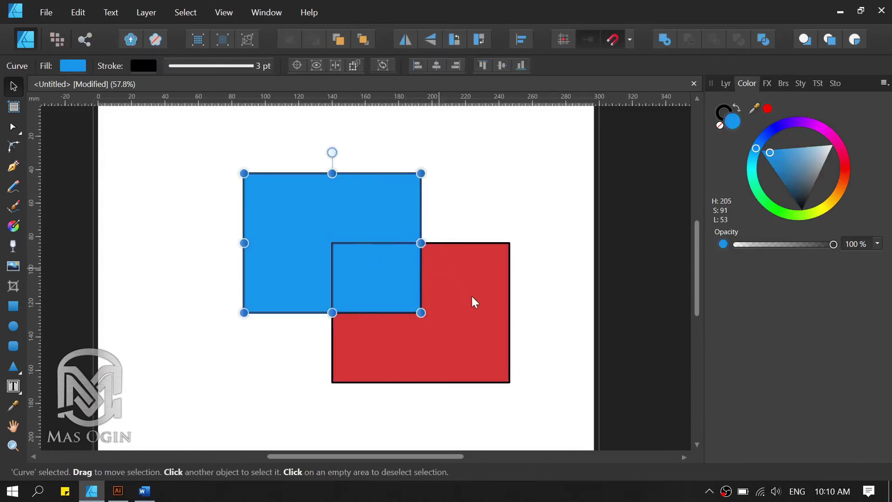
{"action": "left_click", "coordinate": [478, 302]}
{"action": "left_click_drag", "start_coordinate": [481, 305], "coordinate": [525, 340]}
{"action": "left_click", "coordinate": [372, 257]}
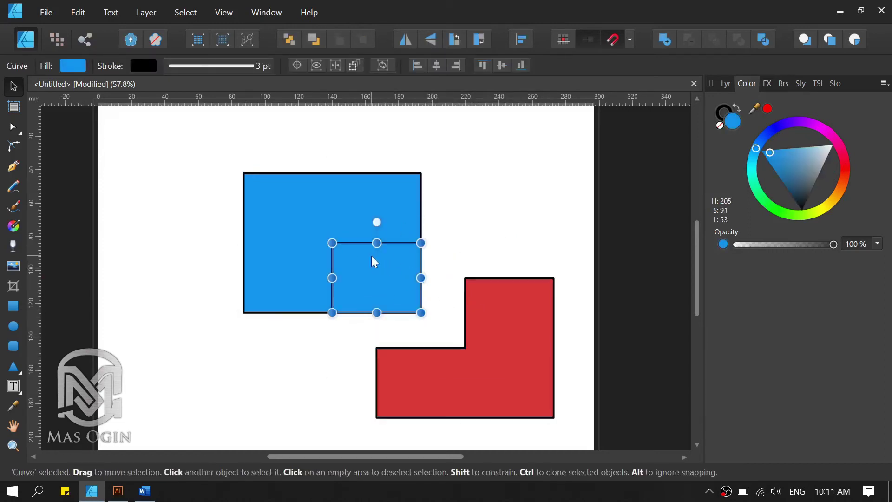
{"action": "key", "text": "ctrl+z"}
{"action": "key", "text": "ctrl+z"}
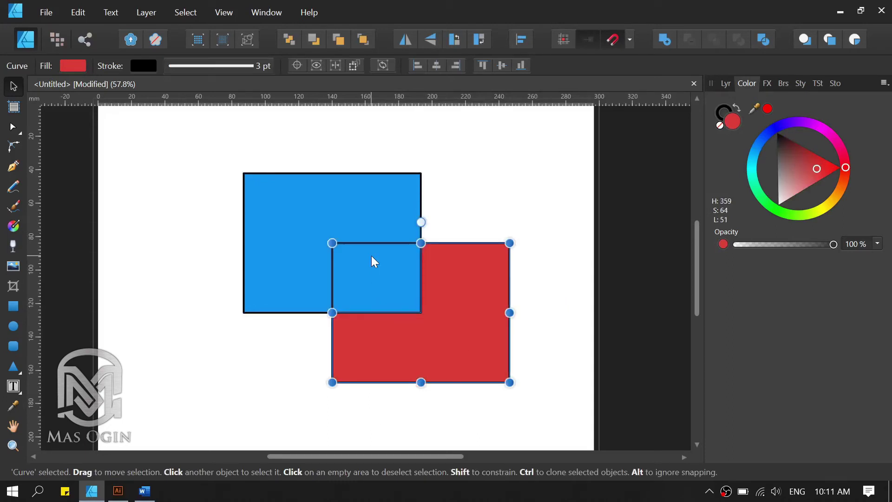
{"action": "key", "text": "ctrl+z"}
{"action": "key", "text": "ctrl+z"}
{"action": "left_click", "coordinate": [372, 257], "text": "shift"}
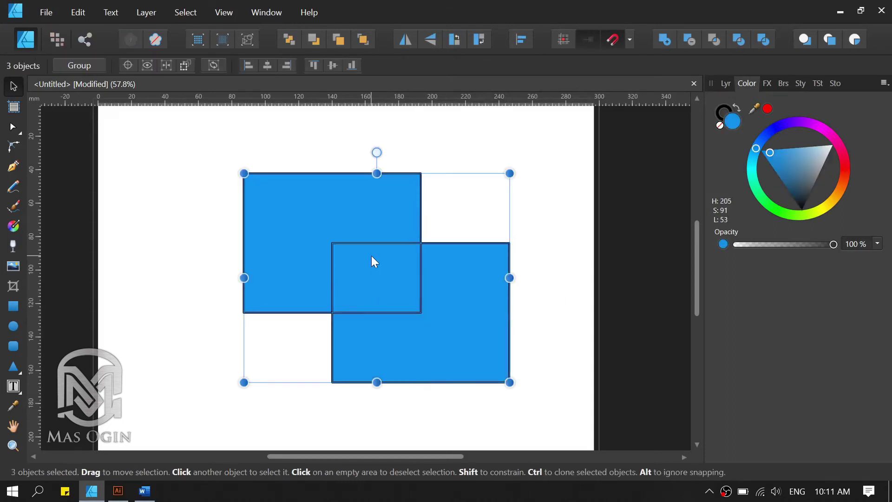
{"action": "left_click", "coordinate": [585, 214]}
- Give the lower rectangle an orange fill using the Color panel hue ring
{"action": "left_click", "coordinate": [493, 258]}
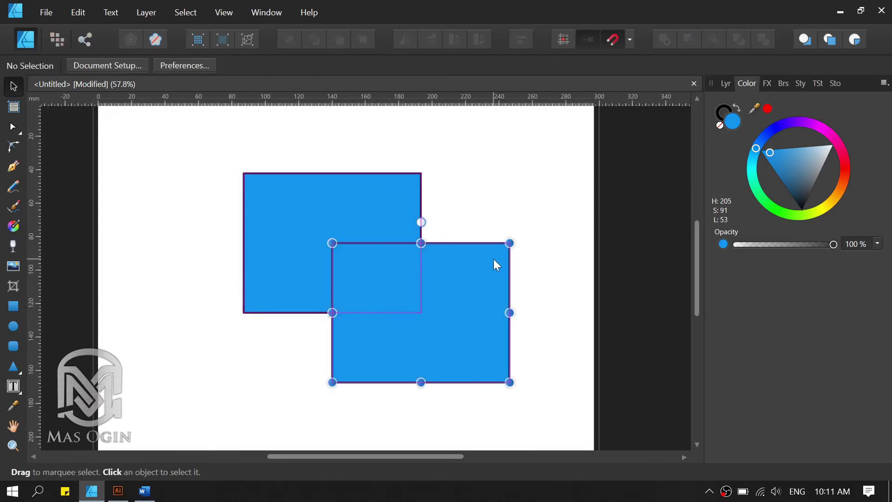
{"action": "left_click_drag", "start_coordinate": [481, 275], "coordinate": [530, 302]}
{"action": "key", "text": "ctrl+z"}
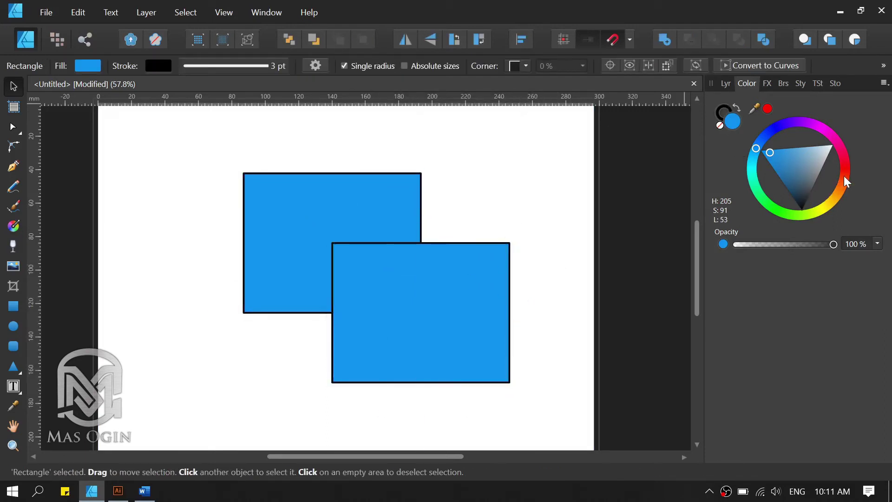
{"action": "left_click_drag", "start_coordinate": [844, 176], "coordinate": [840, 192]}
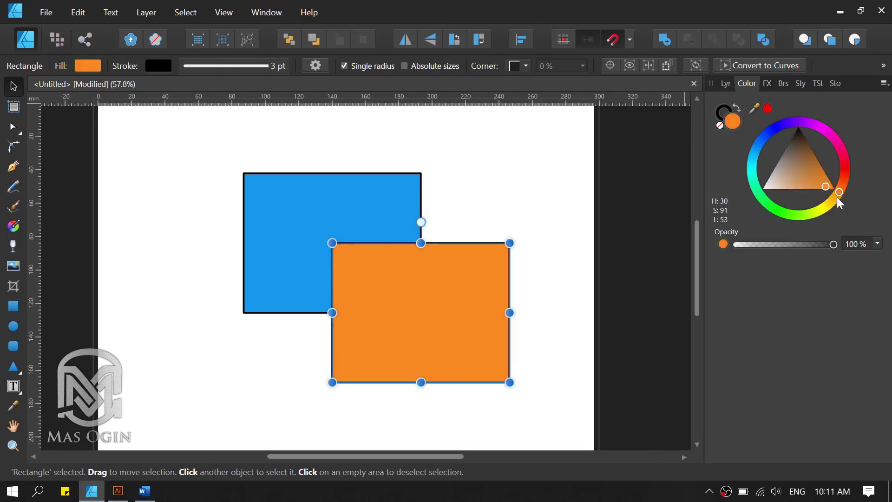
{"action": "left_click", "coordinate": [553, 156]}
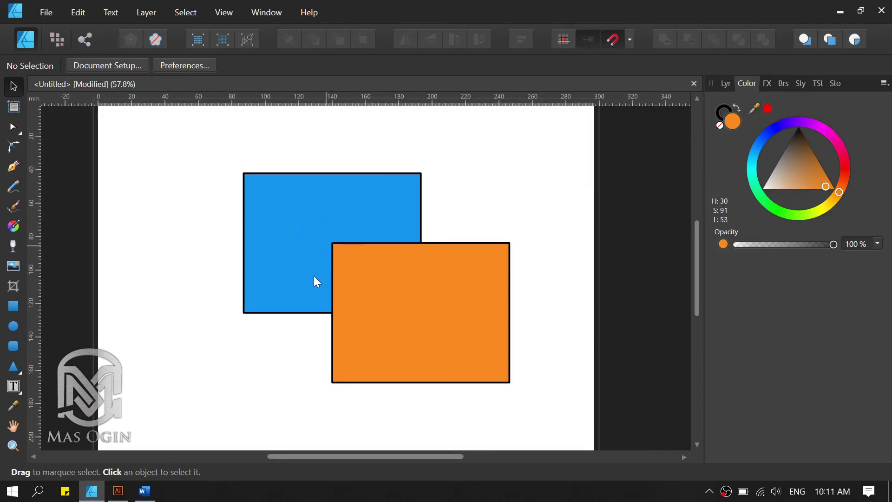
- Select the blue and orange rectangles in turn to compare them
{"action": "left_click", "coordinate": [276, 222]}
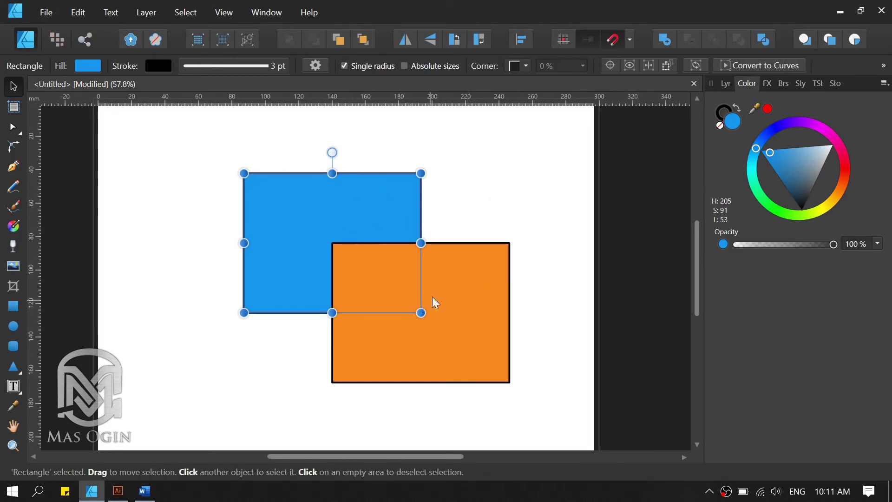
{"action": "left_click", "coordinate": [436, 335], "text": "shift"}
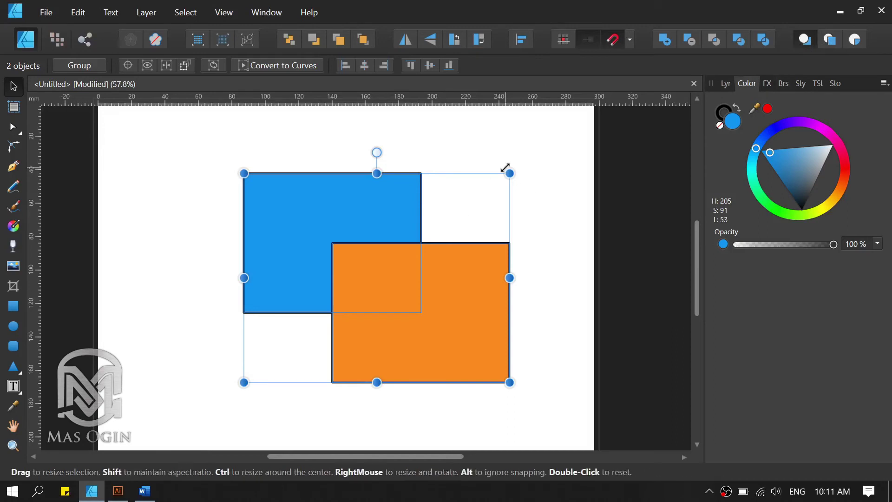
{"action": "left_click", "coordinate": [543, 229]}
{"action": "left_click", "coordinate": [446, 289]}
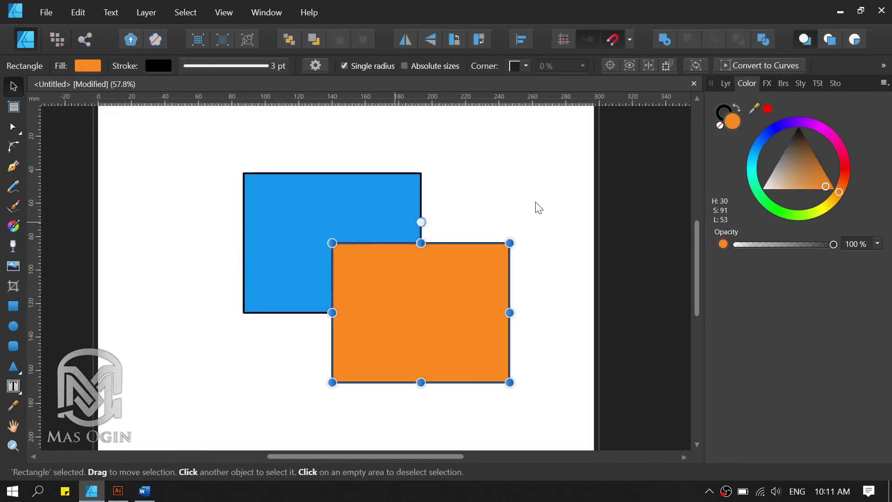
{"action": "left_click", "coordinate": [358, 210]}
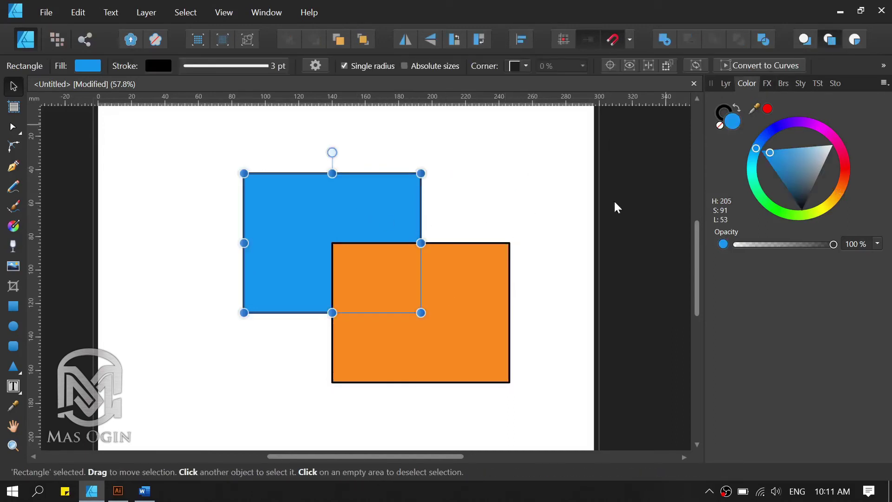
{"action": "left_click", "coordinate": [487, 309]}
{"action": "left_click", "coordinate": [250, 217]}
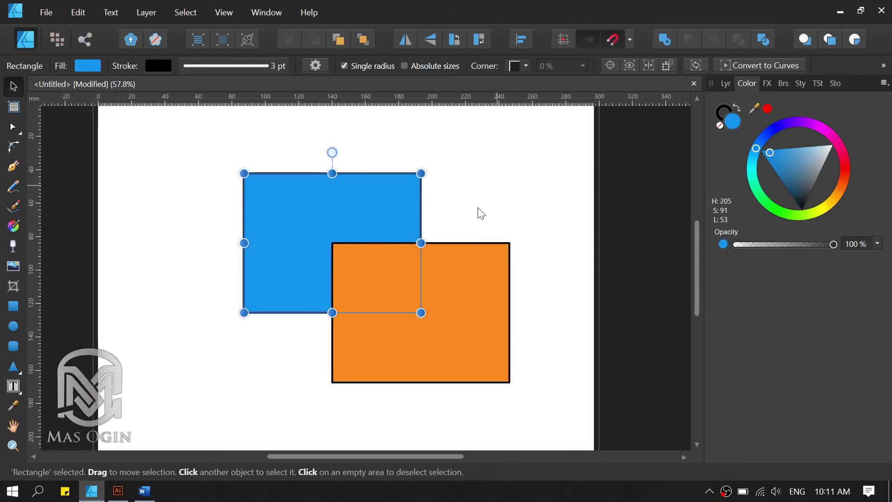
{"action": "right_click", "coordinate": [360, 212]}
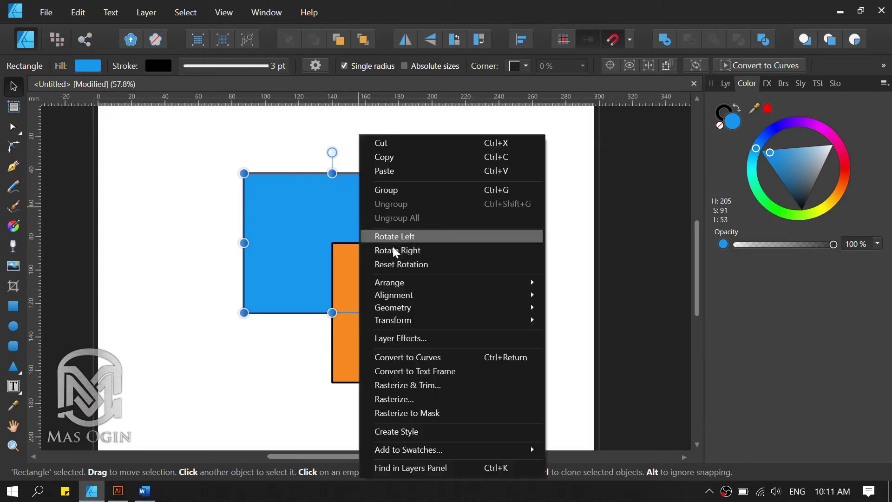
{"action": "mouse_move", "coordinate": [389, 282]}
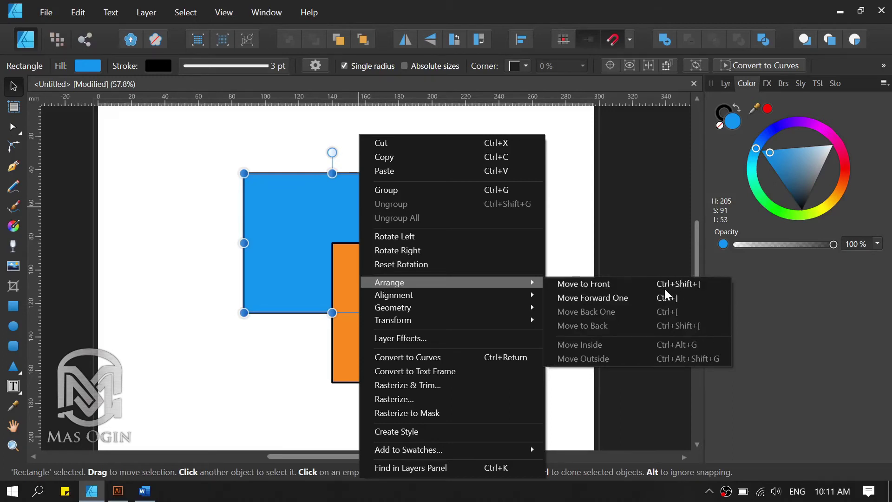
{"action": "left_click", "coordinate": [689, 281]}
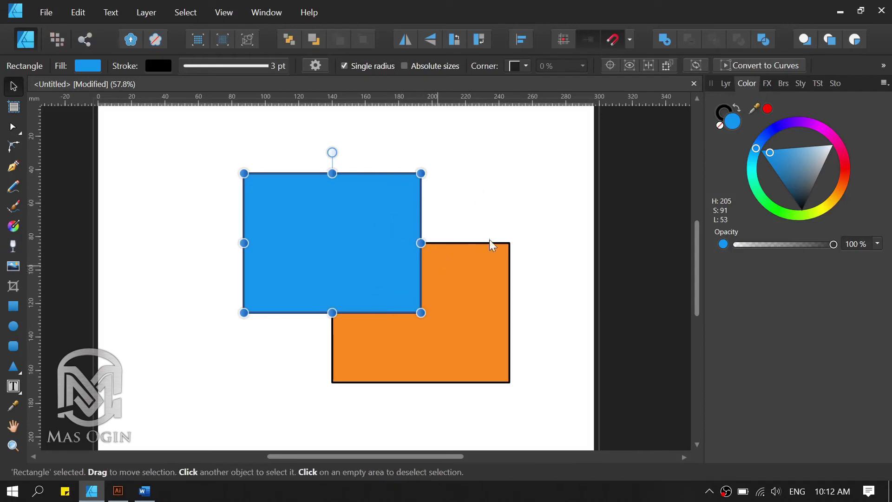
{"action": "right_click", "coordinate": [337, 233]}
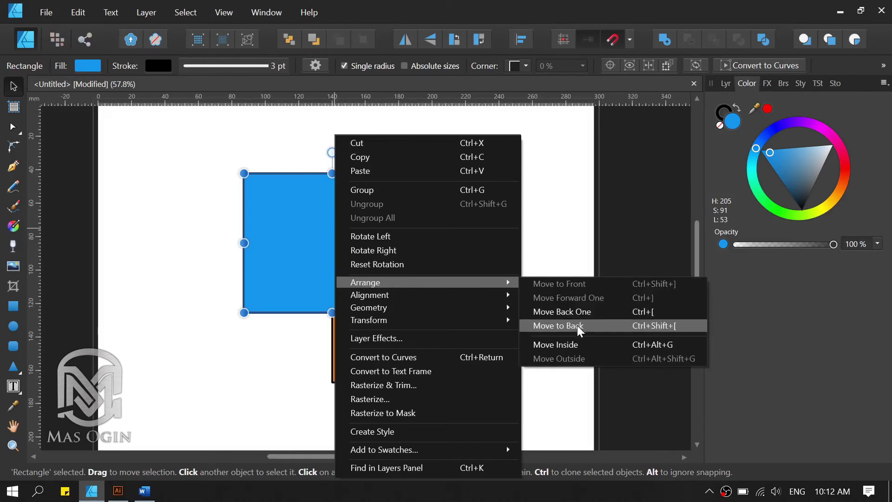
{"action": "left_click", "coordinate": [654, 325]}
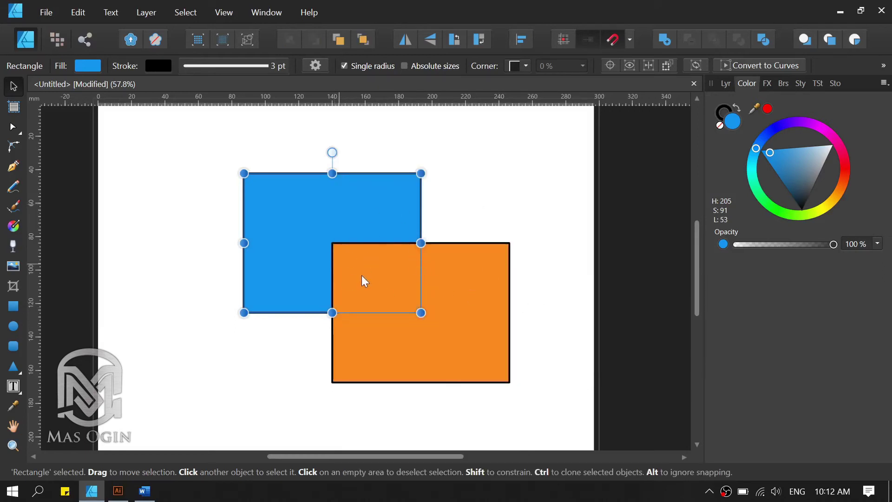
- Delete the orange rectangle, leaving only the blue one
{"action": "left_click", "coordinate": [481, 209]}
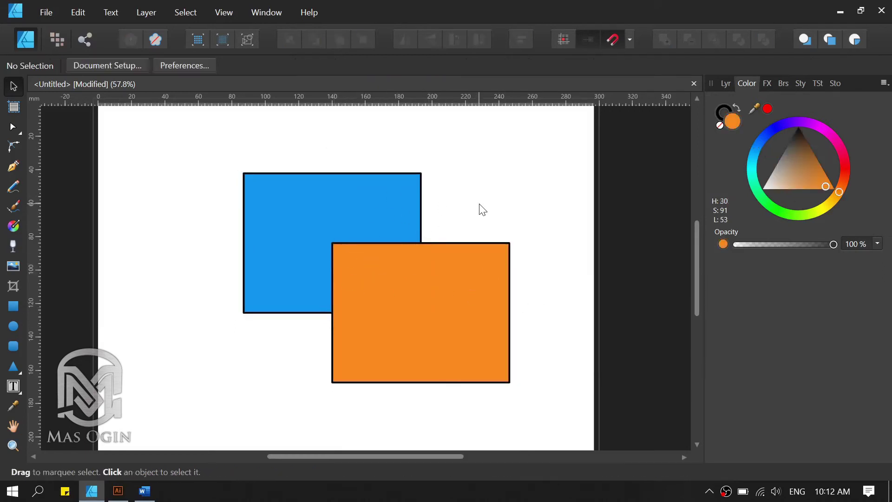
{"action": "left_click", "coordinate": [421, 294]}
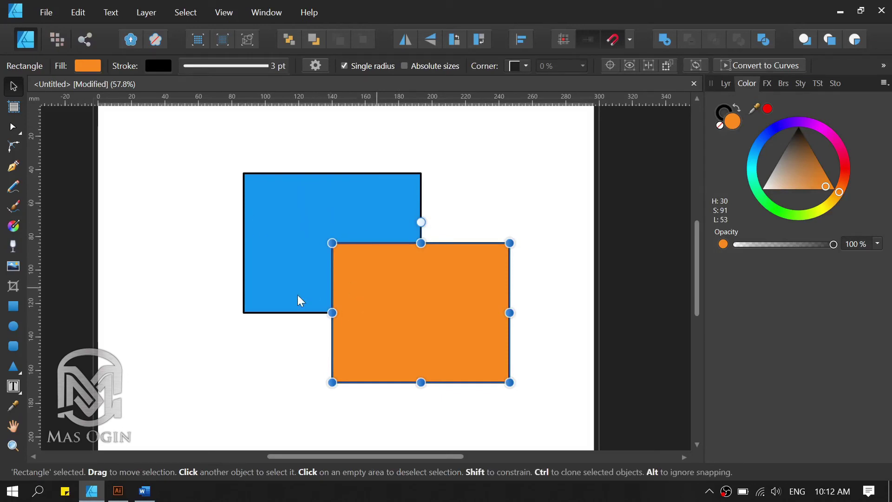
{"action": "key", "text": "Delete"}
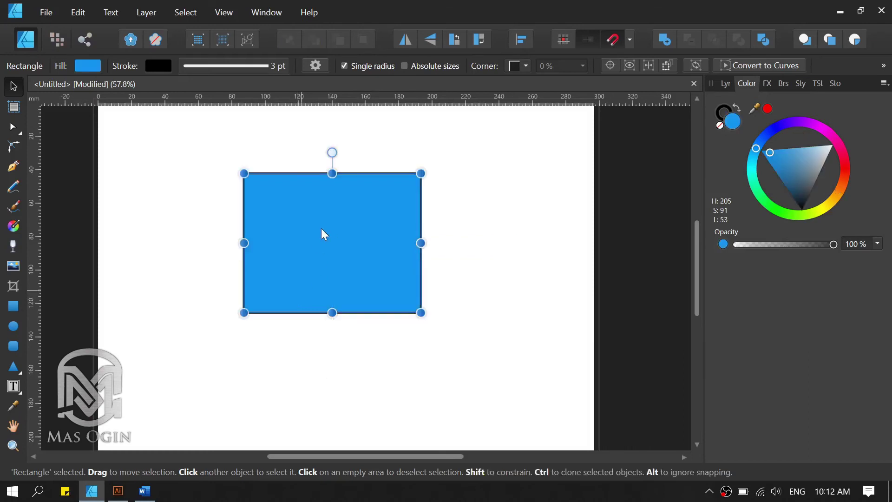
- Centre the blue rectangle on the page with Align Center and Align Middle
{"action": "left_click", "coordinate": [521, 40]}
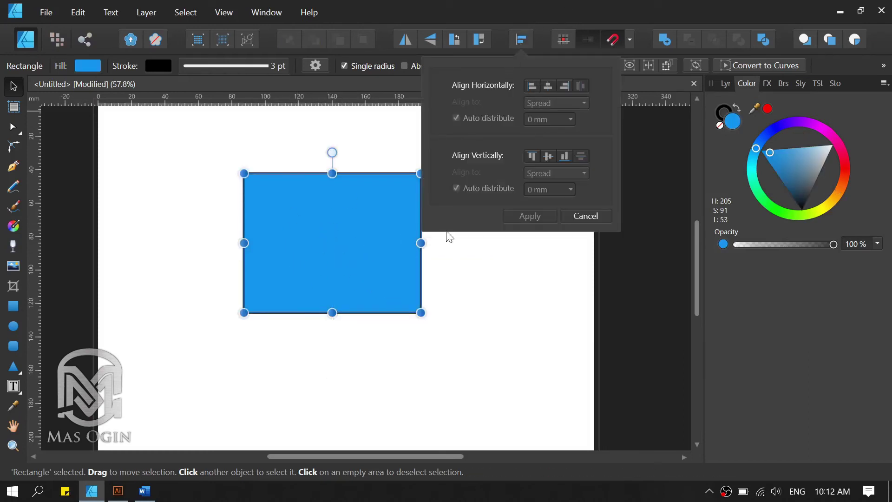
{"action": "left_click", "coordinate": [547, 85]}
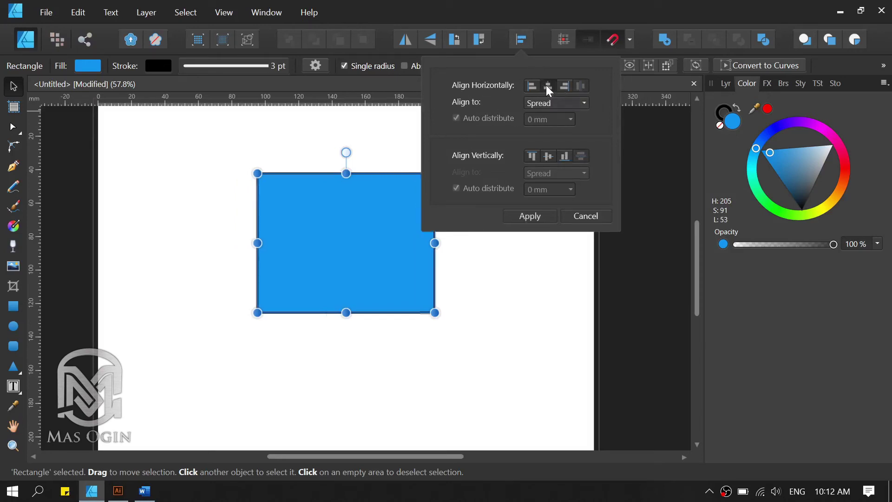
{"action": "left_click", "coordinate": [547, 157]}
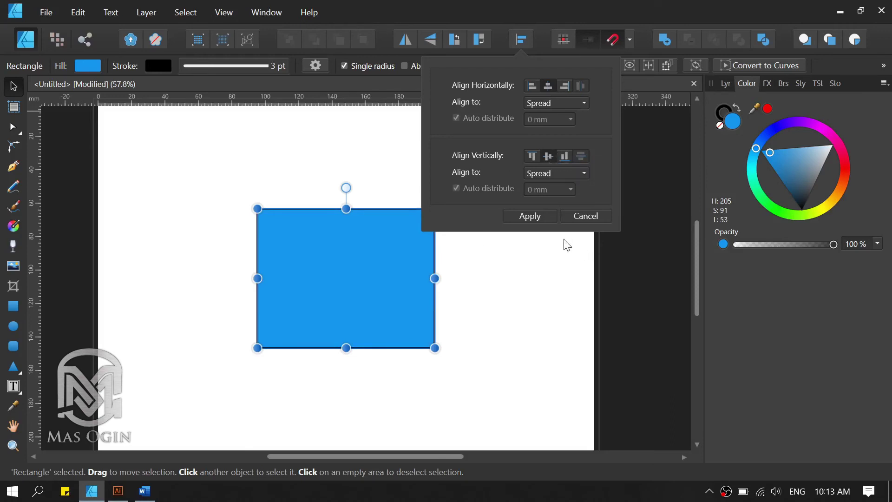
{"action": "left_click", "coordinate": [527, 219]}
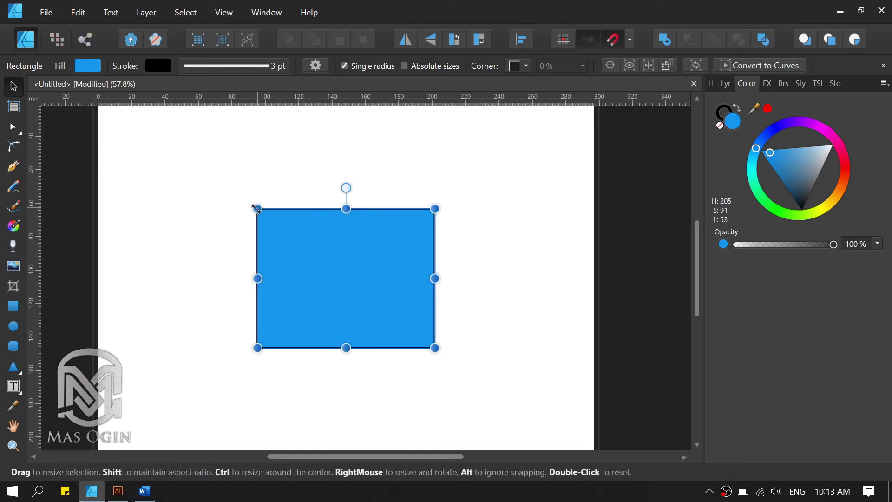
{"action": "scroll", "coordinate": [308, 258], "scroll_direction": "up", "scroll_amount": 1}
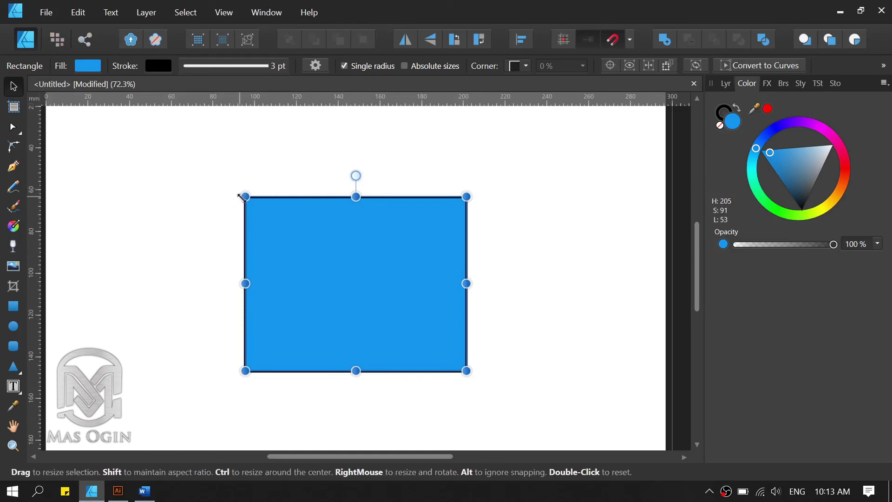
{"action": "left_click_drag", "start_coordinate": [205, 171], "coordinate": [240, 180]}
{"action": "left_click_drag", "start_coordinate": [466, 370], "coordinate": [426, 333]}
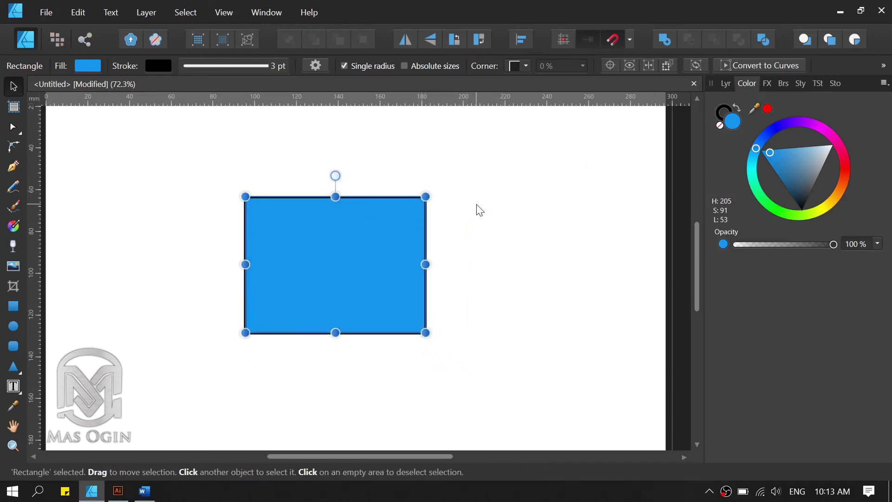
{"action": "left_click", "coordinate": [462, 214]}
{"action": "key", "text": "ctrl+z"}
{"action": "left_click", "coordinate": [463, 214]}
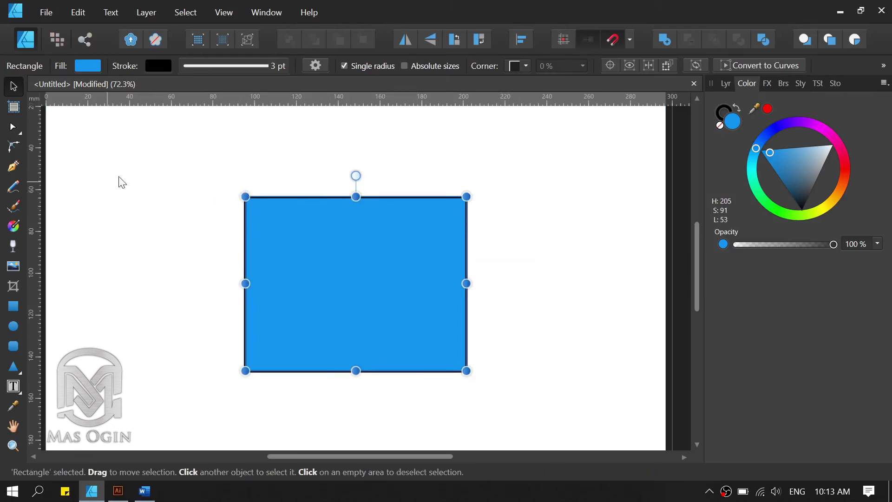
{"action": "left_click", "coordinate": [13, 128]}
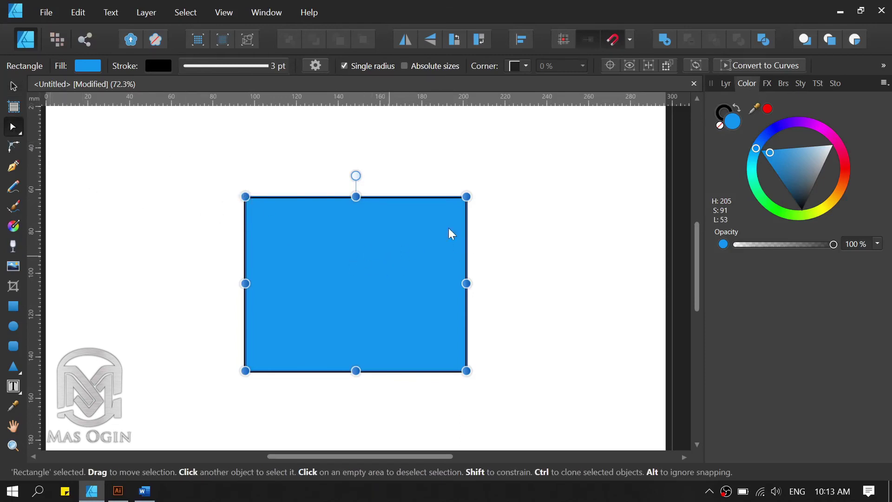
- Convert the blue rectangle to curves and experiment with dragging and smoothing its top-left node
{"action": "left_click", "coordinate": [766, 73]}
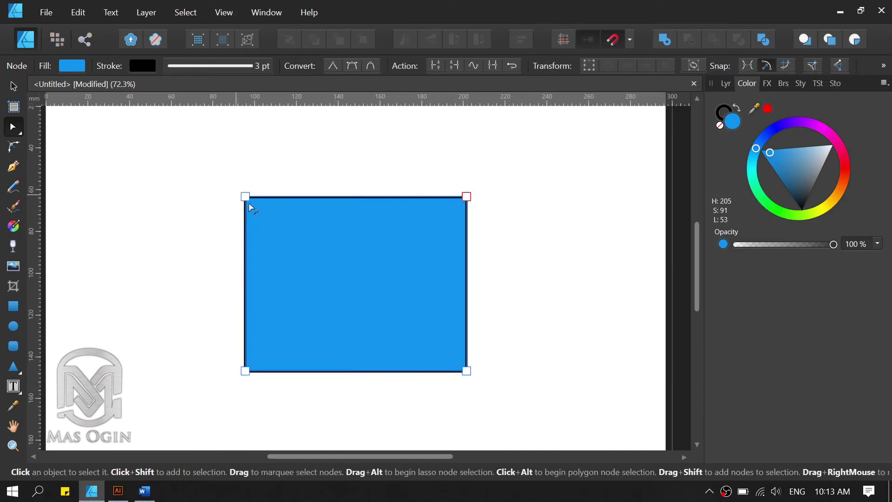
{"action": "mouse_move", "coordinate": [245, 196]}
{"action": "left_mouse_down"}
{"action": "mouse_move", "coordinate": [192, 161]}
{"action": "mouse_move", "coordinate": [277, 159]}
{"action": "left_mouse_up"}
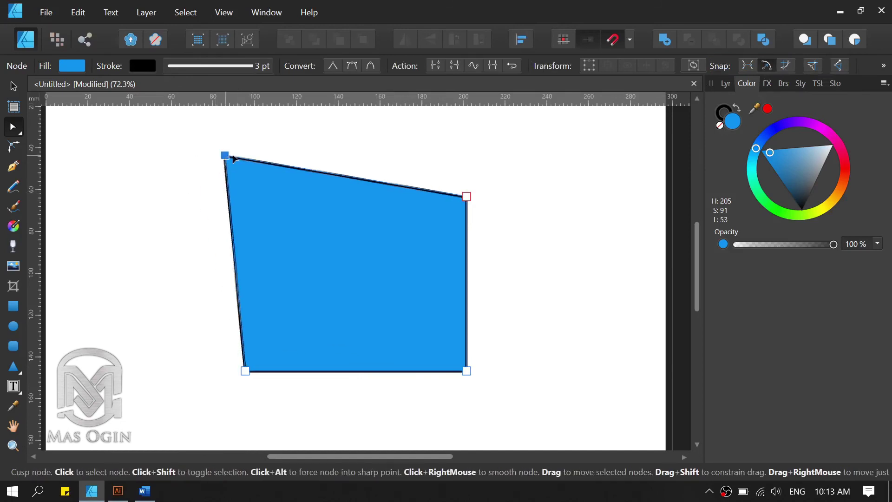
{"action": "left_click_drag", "start_coordinate": [248, 186], "coordinate": [196, 238]}
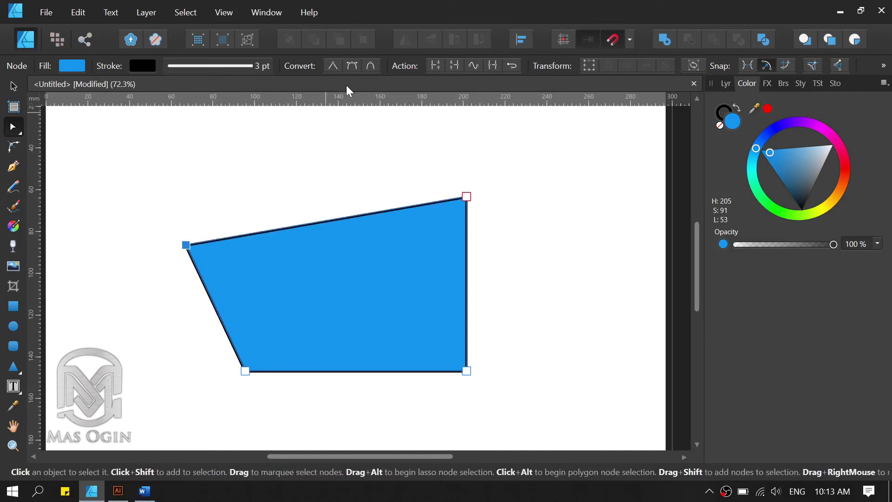
{"action": "left_click_drag", "start_coordinate": [186, 245], "coordinate": [262, 202]}
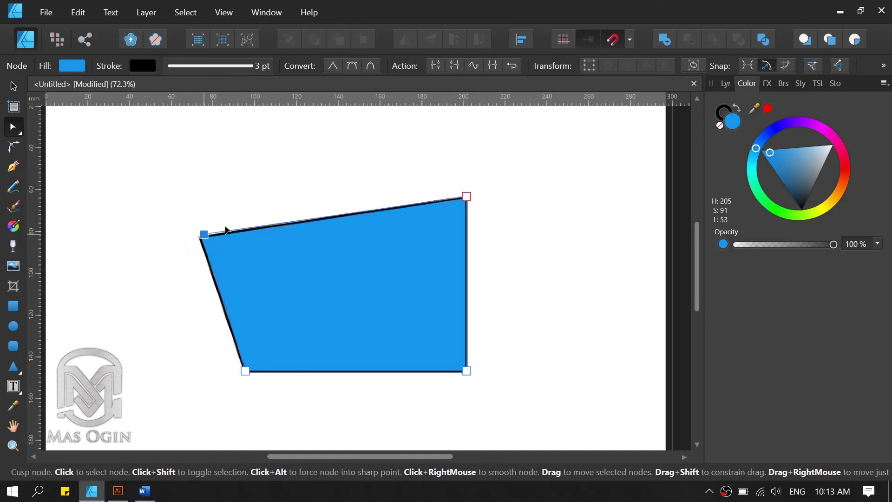
{"action": "left_click", "coordinate": [354, 66]}
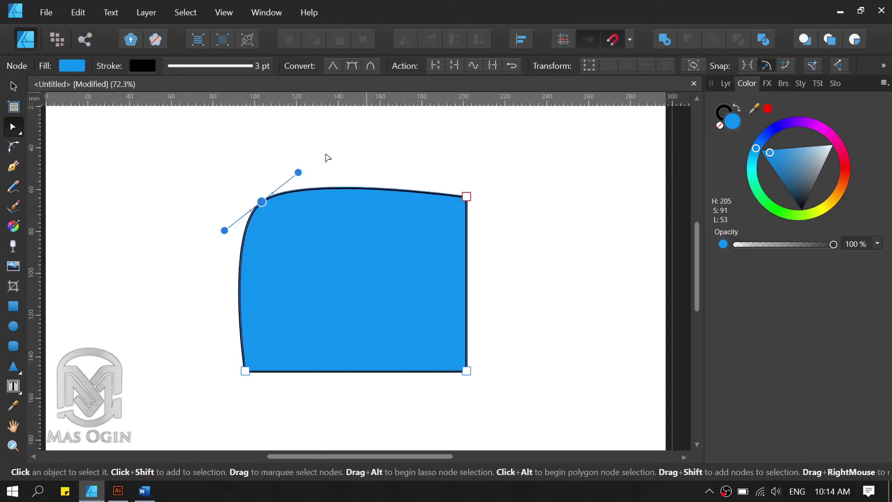
{"action": "left_click_drag", "start_coordinate": [278, 154], "coordinate": [274, 146]}
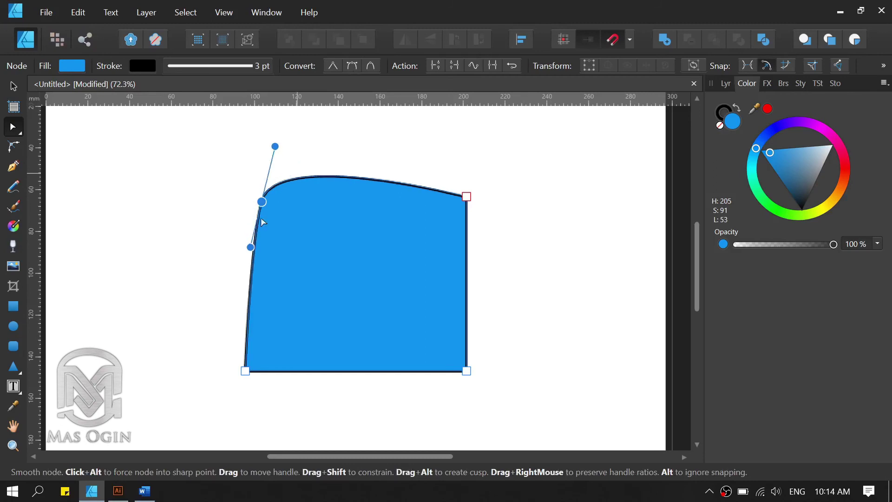
{"action": "left_click_drag", "start_coordinate": [243, 249], "coordinate": [221, 251]}
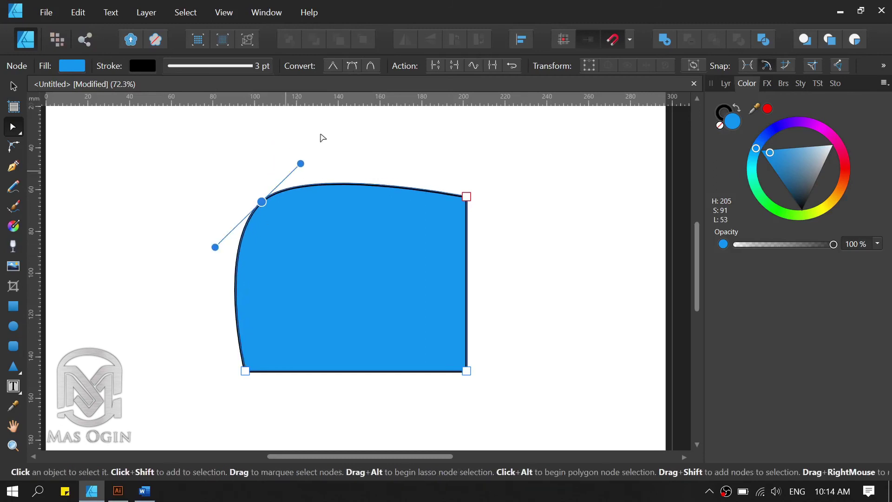
- Undo the node edits so the top-left corner is sharp and rectangular again
{"action": "key", "text": "ctrl+z"}
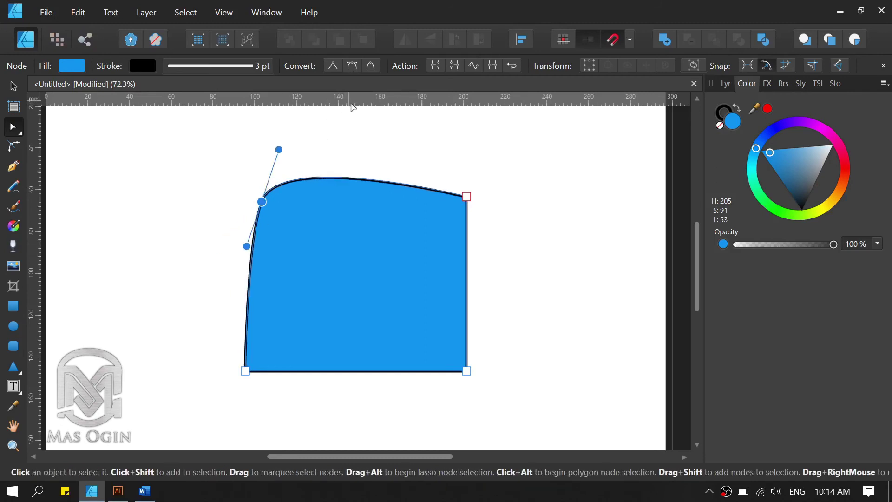
{"action": "key", "text": "ctrl+shift+z"}
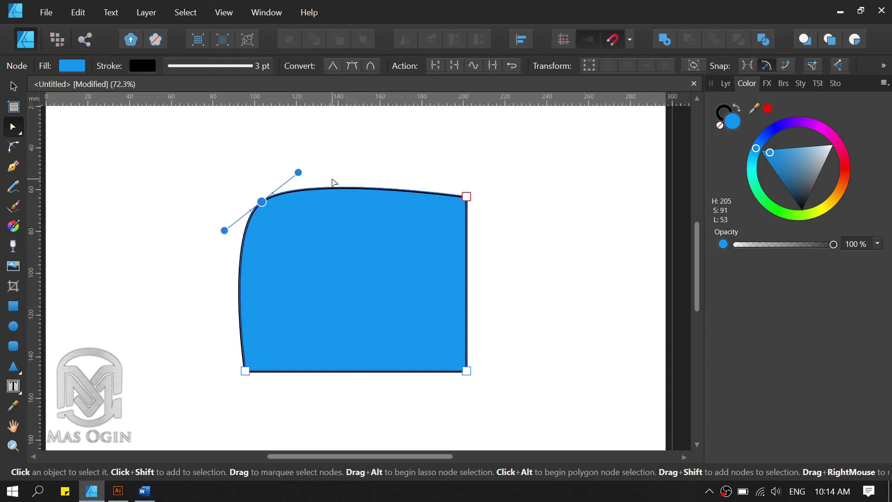
{"action": "key", "text": "ctrl+z"}
{"action": "key", "text": "ctrl+z"}
{"action": "key", "text": "ctrl+z"}
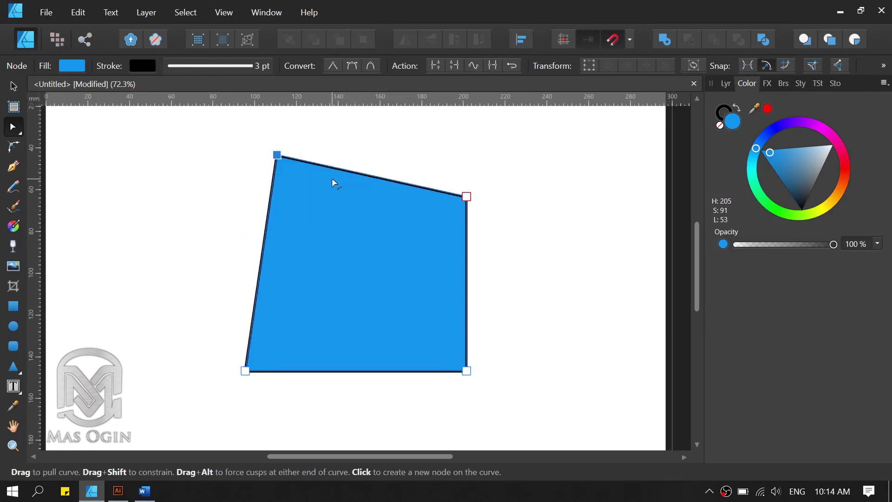
{"action": "key", "text": "ctrl+z"}
{"action": "key", "text": "ctrl+z"}
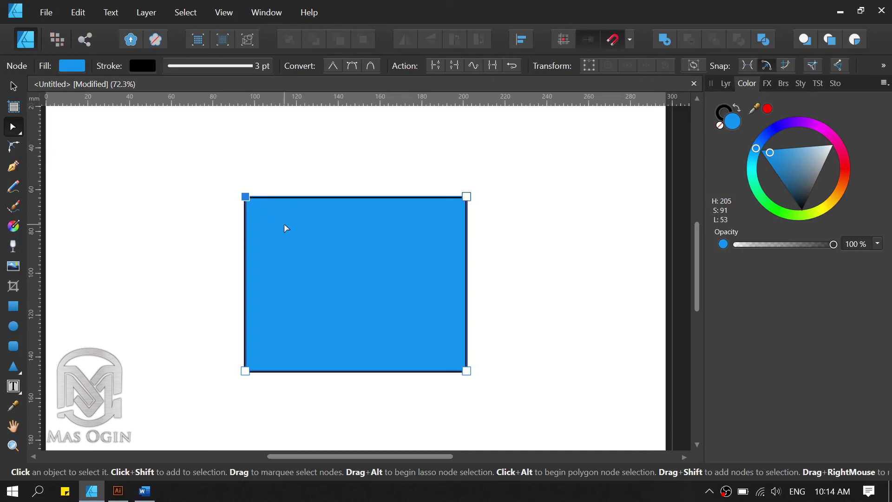
{"action": "key", "text": "c"}
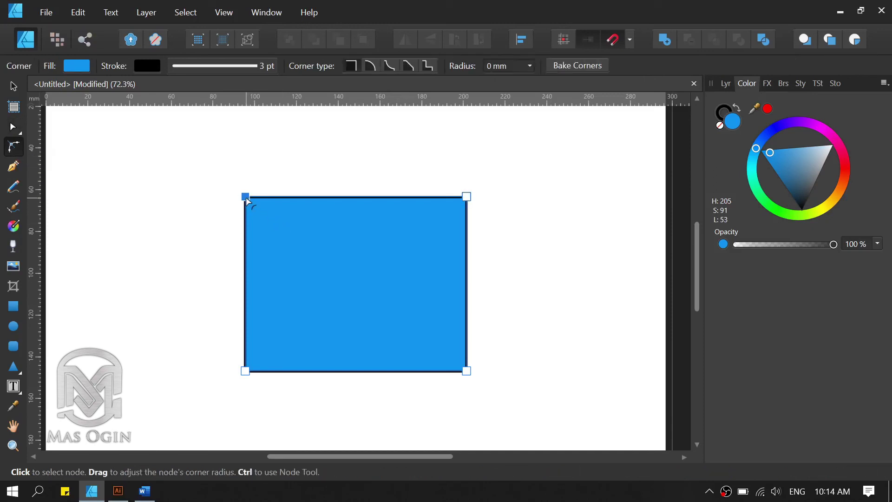
- Try rounding each corner individually, then undo all four roundings
{"action": "mouse_move", "coordinate": [246, 197]}
{"action": "left_mouse_down"}
{"action": "mouse_move", "coordinate": [325, 266]}
{"action": "mouse_move", "coordinate": [332, 285]}
{"action": "left_mouse_up"}
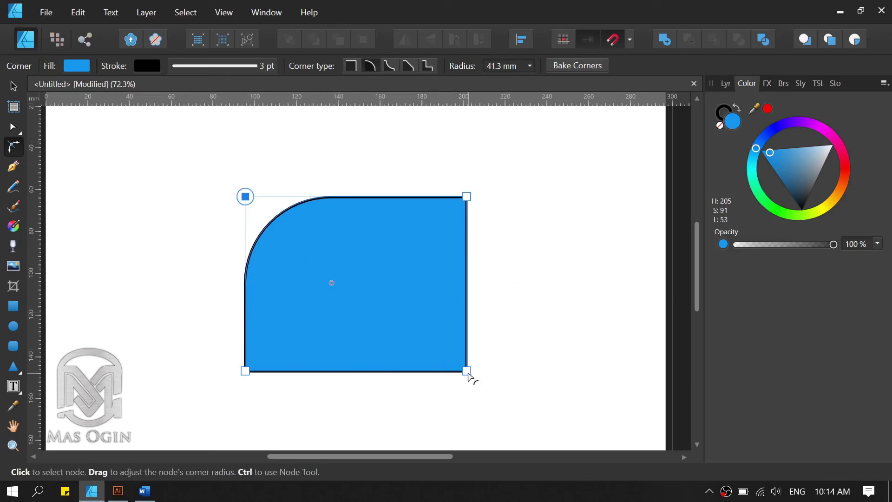
{"action": "left_click_drag", "start_coordinate": [467, 371], "coordinate": [437, 357]}
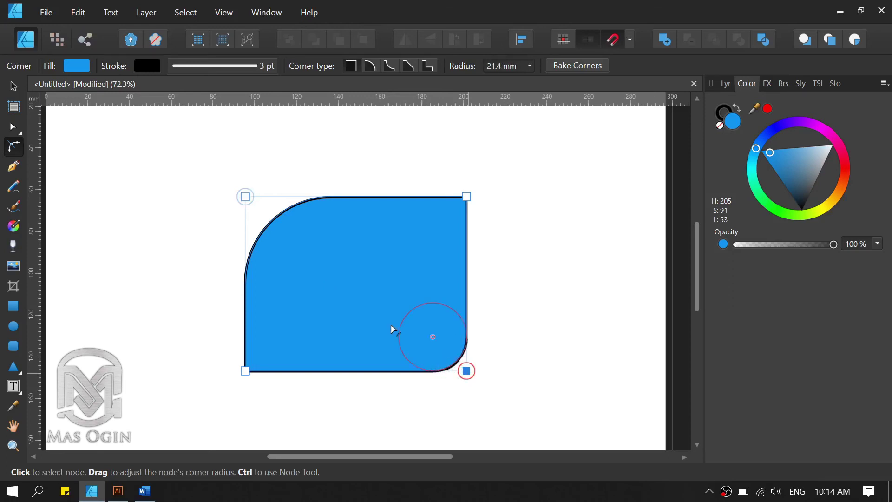
{"action": "left_click_drag", "start_coordinate": [436, 354], "coordinate": [365, 306]}
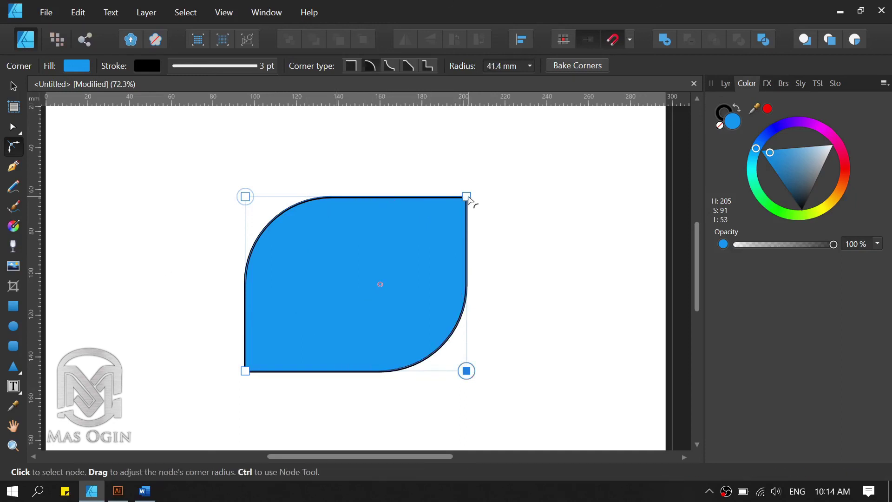
{"action": "mouse_move", "coordinate": [468, 197]}
{"action": "left_mouse_down"}
{"action": "mouse_move", "coordinate": [355, 270]}
{"action": "mouse_move", "coordinate": [365, 261]}
{"action": "left_mouse_up"}
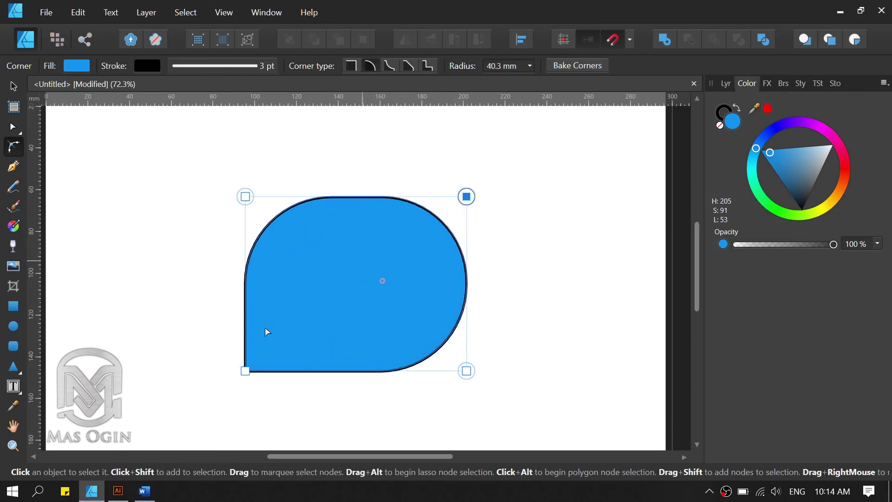
{"action": "left_click_drag", "start_coordinate": [246, 371], "coordinate": [349, 301]}
{"action": "key", "text": "ctrl+z"}
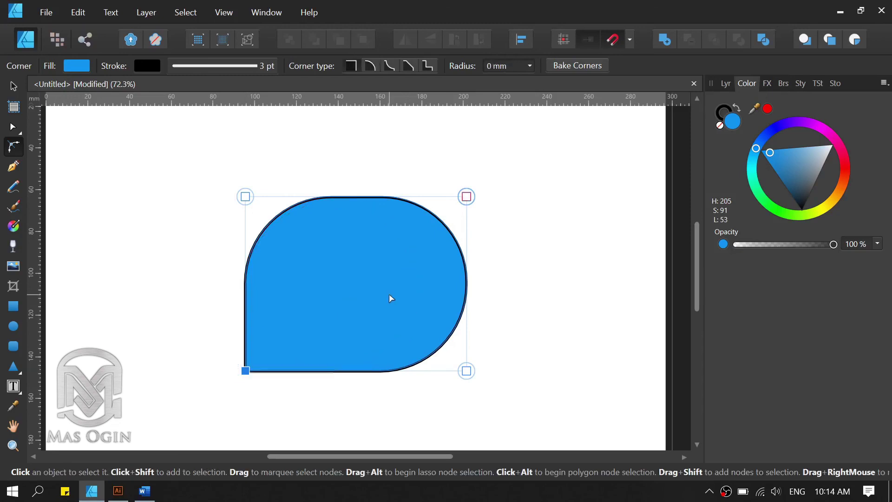
{"action": "key", "text": "ctrl+z"}
{"action": "key", "text": "ctrl+z"}
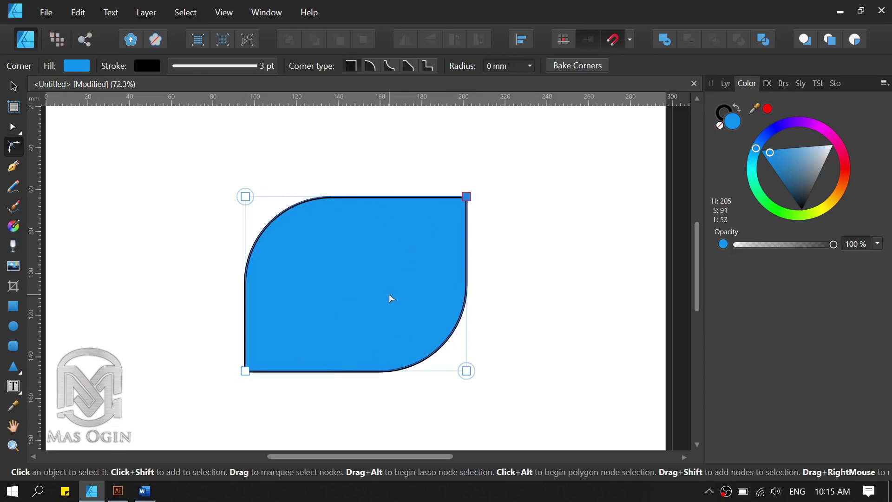
{"action": "key", "text": "ctrl+z"}
{"action": "key", "text": "ctrl+z"}
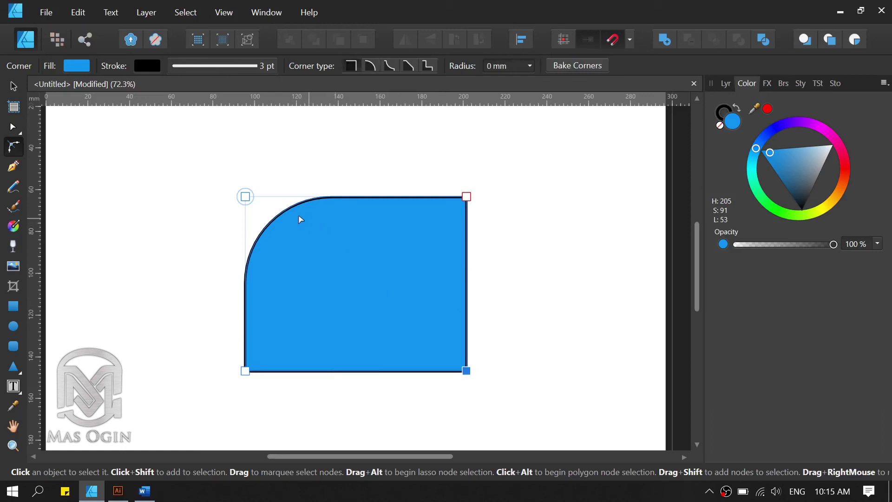
{"action": "key", "text": "ctrl+z"}
{"action": "key", "text": "ctrl+z"}
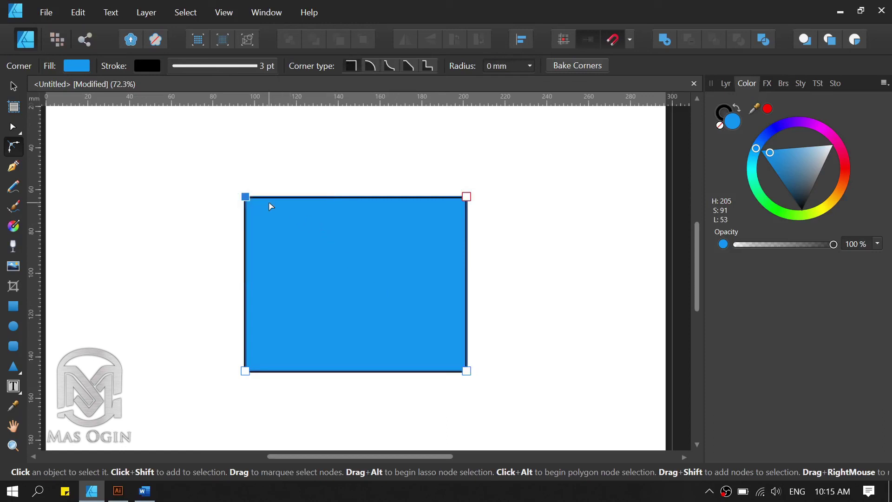
{"action": "key", "text": "ctrl+z"}
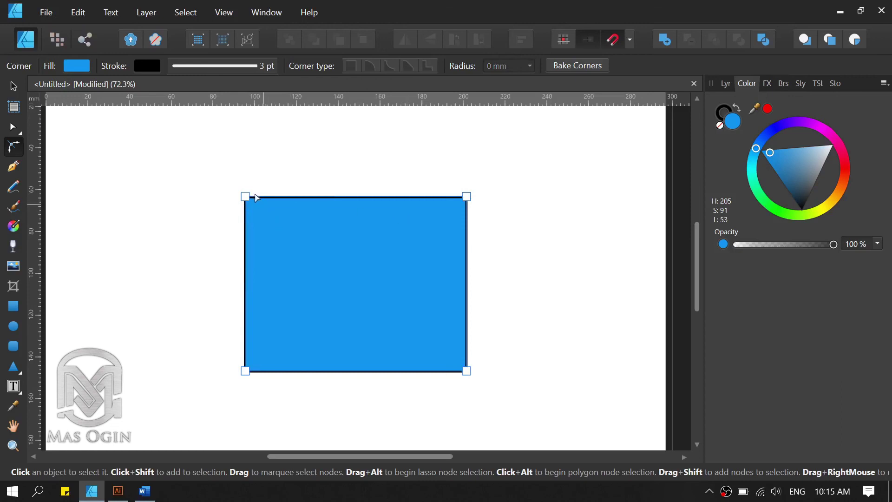
- Select all four corner nodes and round them together to a 33.5 mm radius
{"action": "left_click", "coordinate": [245, 197]}
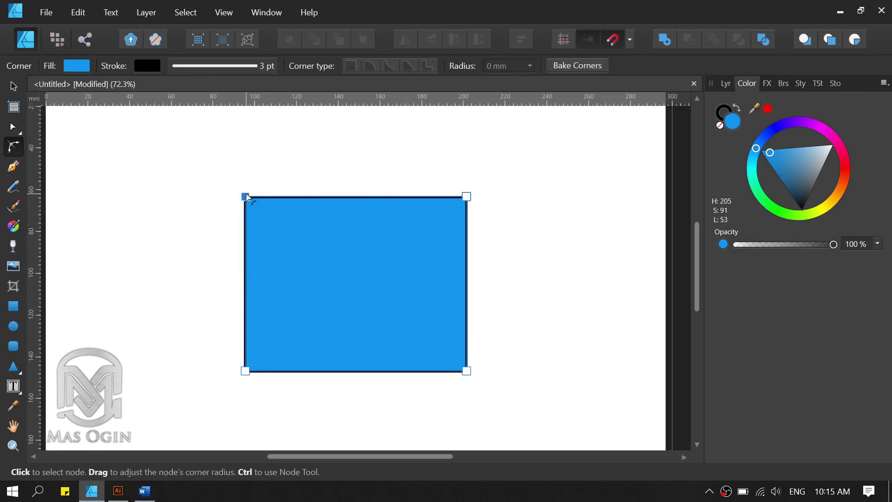
{"action": "left_click", "coordinate": [466, 197], "text": "shift"}
{"action": "left_click", "coordinate": [467, 371], "text": "shift"}
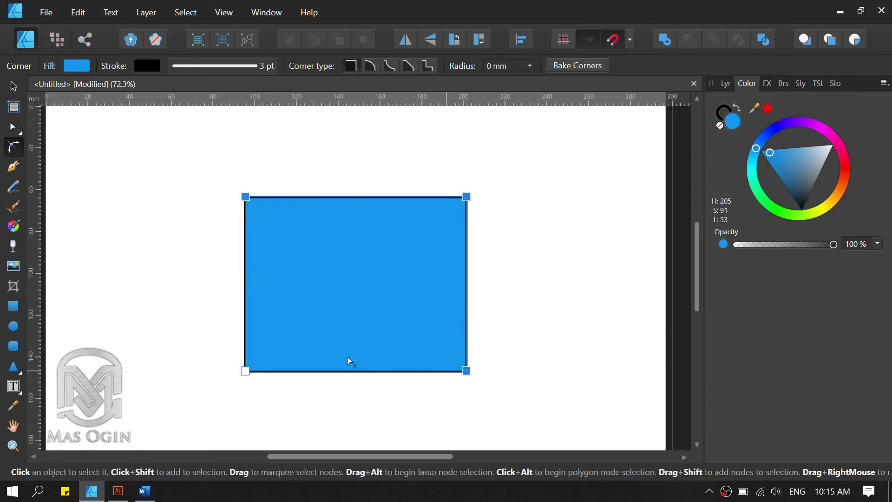
{"action": "left_click", "coordinate": [245, 371], "text": "shift"}
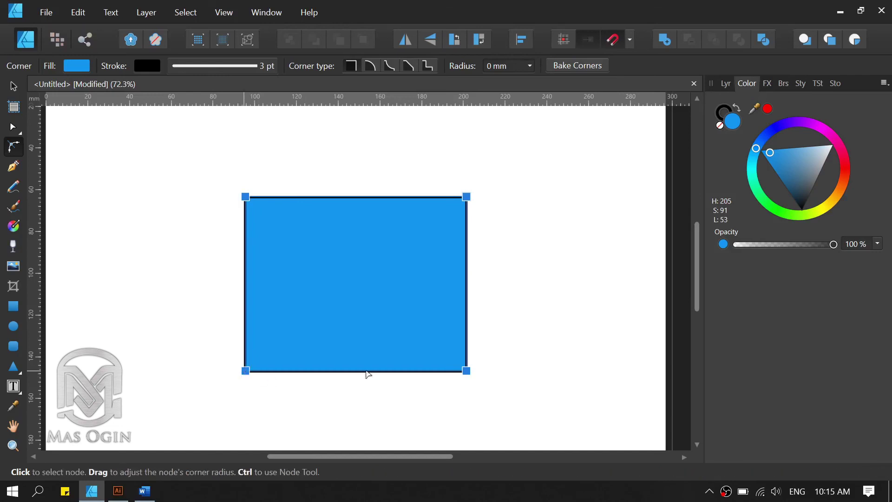
{"action": "left_click_drag", "start_coordinate": [467, 370], "coordinate": [400, 300]}
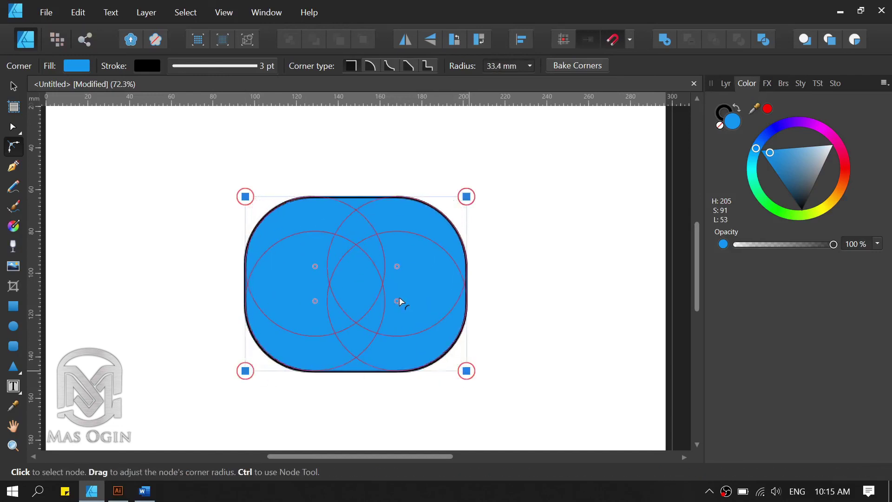
{"action": "left_click", "coordinate": [526, 268]}
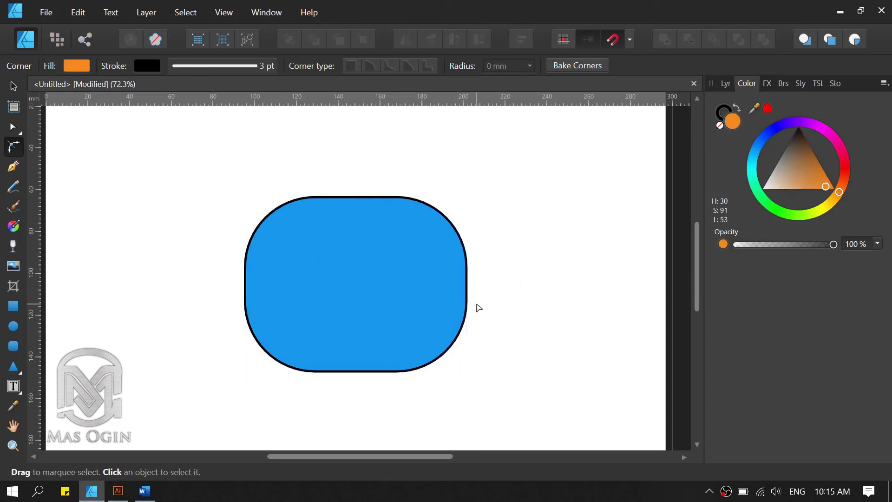
- Undo the latest shape change and pan the view to recentre the shapes
{"action": "key", "text": "ctrl+z"}
{"action": "key", "text": "ctrl+z"}
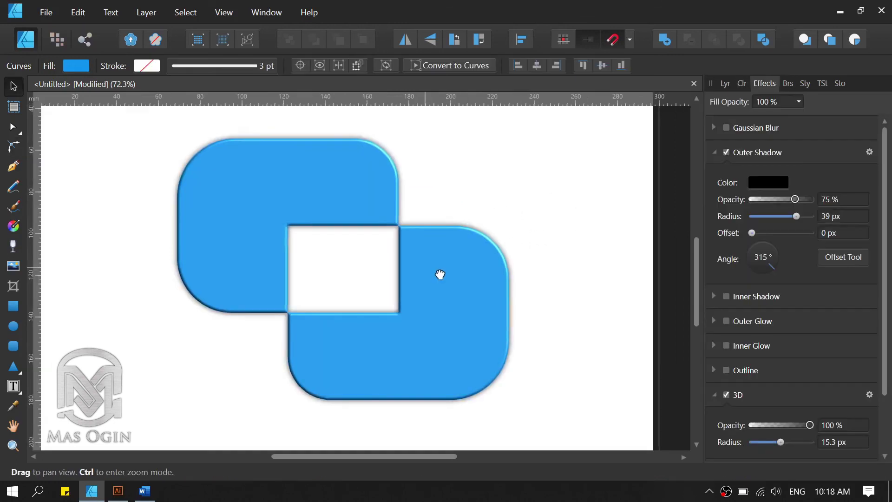
{"action": "left_click_drag", "start_coordinate": [440, 274], "coordinate": [467, 275]}
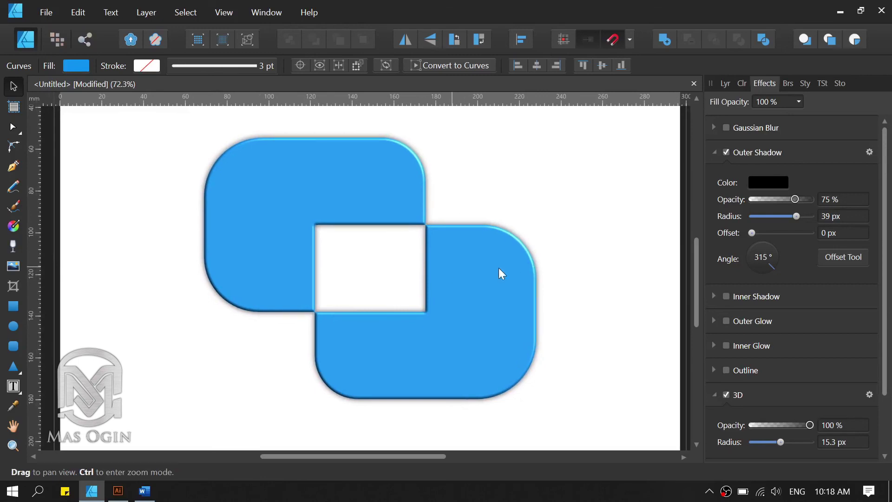
- Deselect the shadowed 3D shapes to view the finished design without handles
{"action": "left_click", "coordinate": [610, 253]}
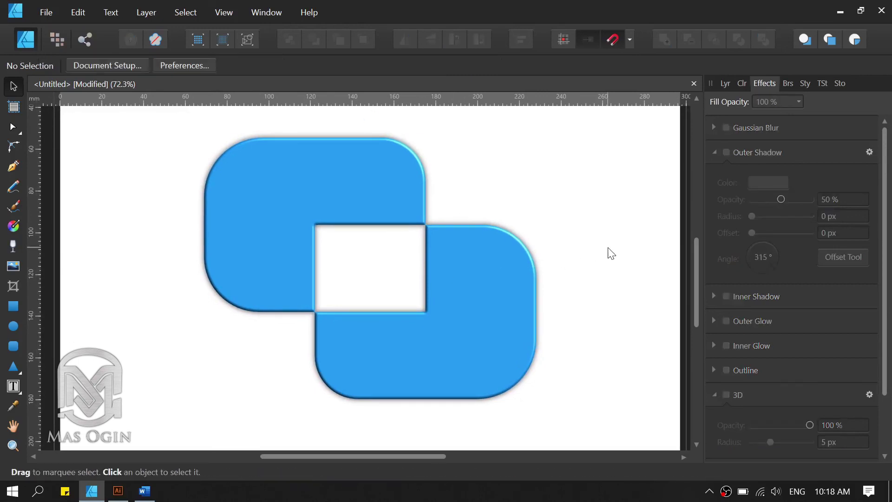